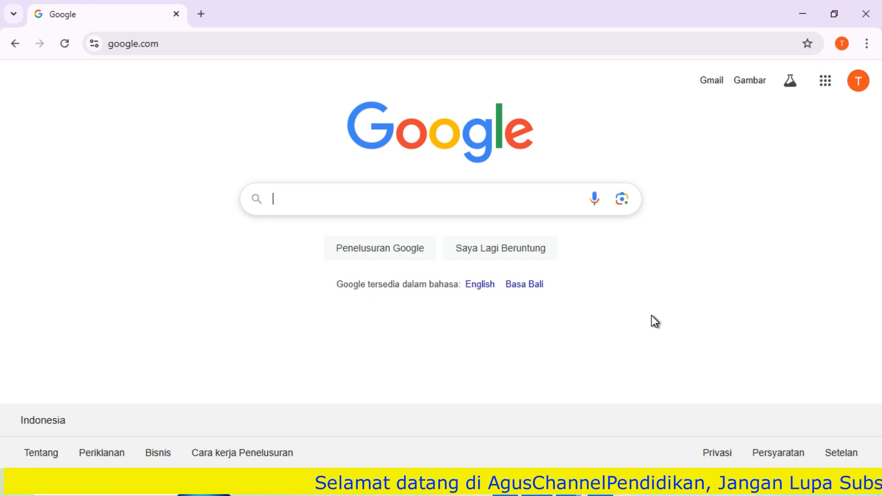
Search Google for jogg.ai and open the JoggAI AI Video Generator website.
type("jogg.ai")
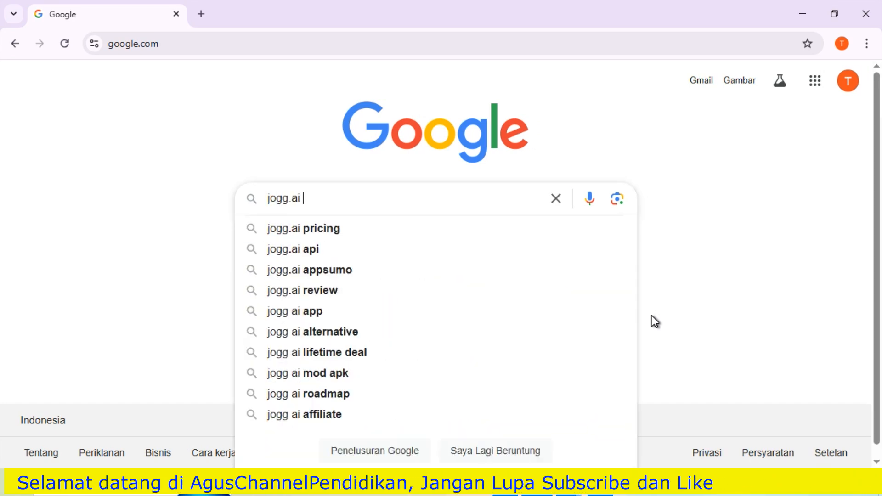
key("Return")
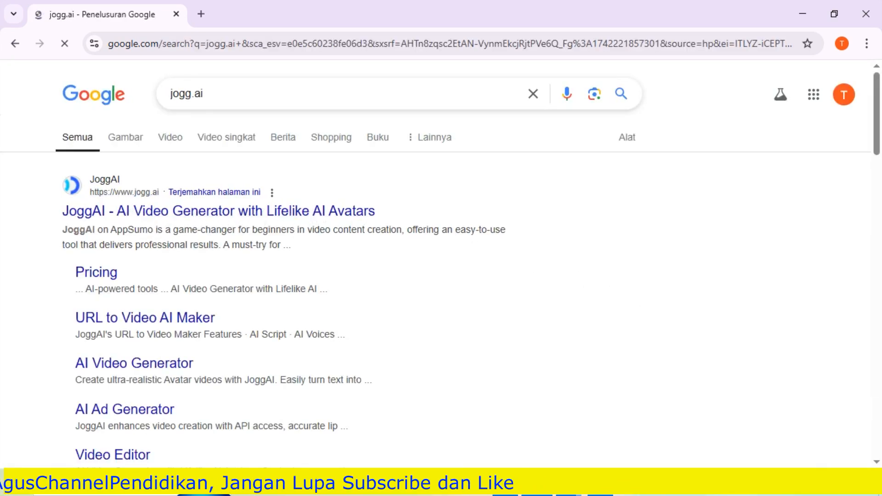
scroll(162, 223, "down", 1)
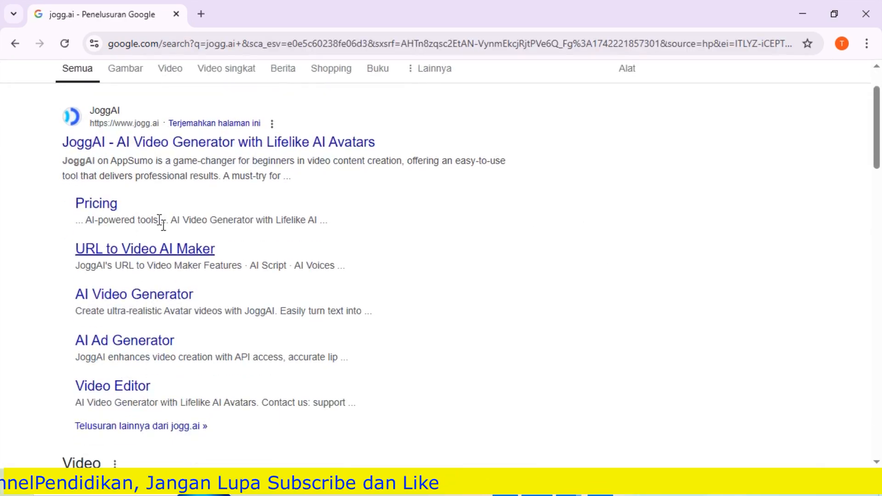
left_click(169, 146)
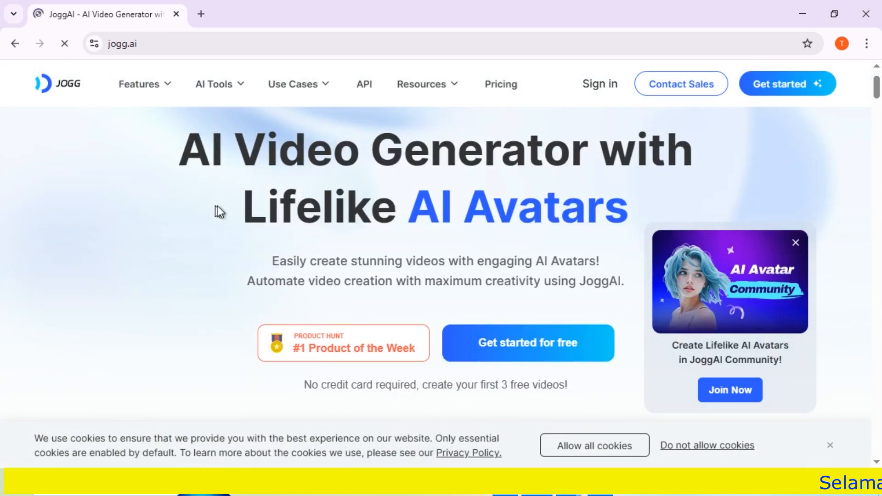
Get started for free on JoggAI and sign in with the existing Google account.
left_click(520, 351)
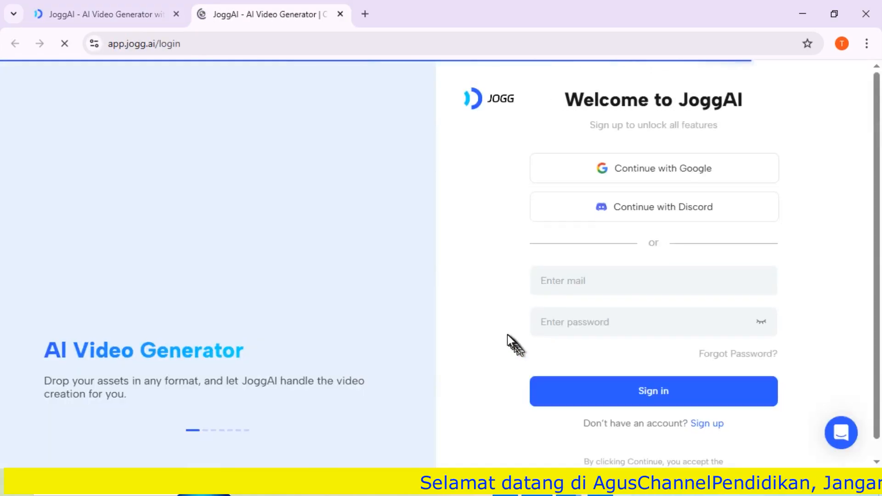
left_click(642, 174)
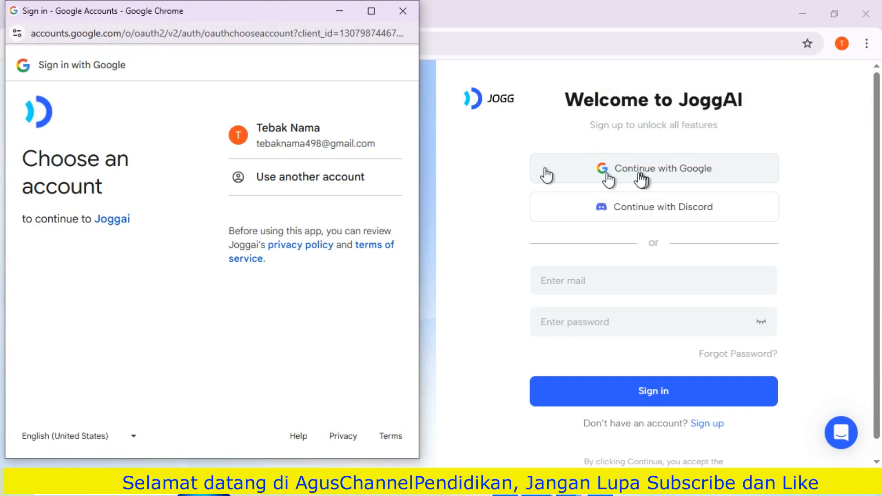
left_click(317, 134)
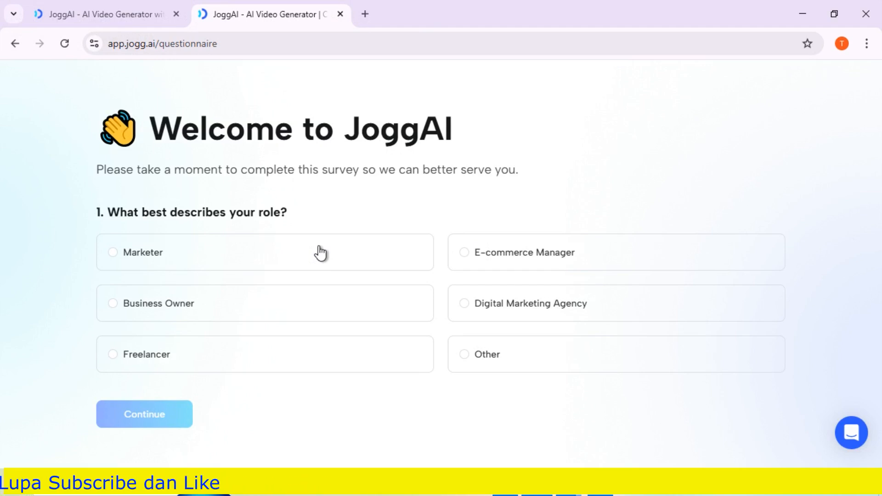
Answer the first two survey questions with Marketer as the role and Education as the industry.
left_click(178, 262)
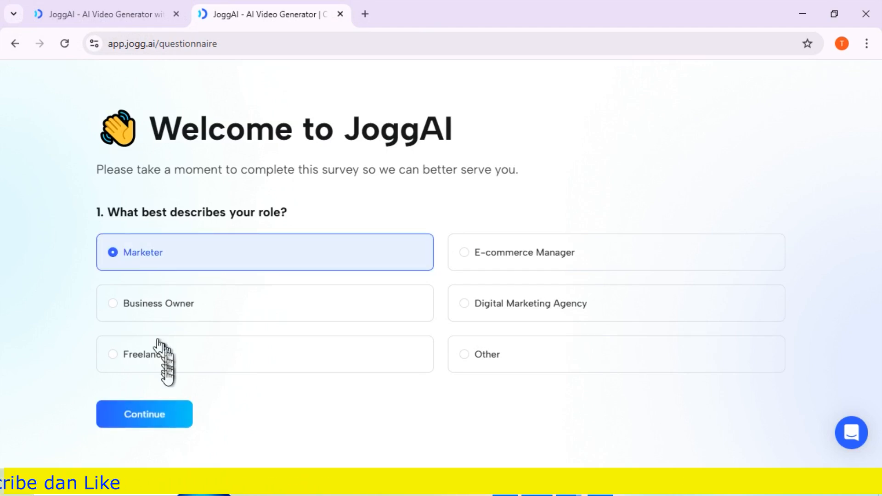
left_click(155, 414)
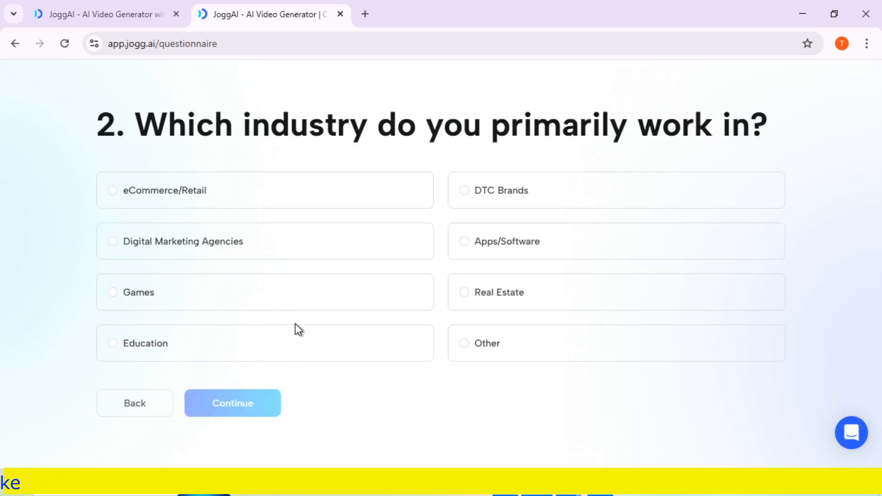
left_click(179, 339)
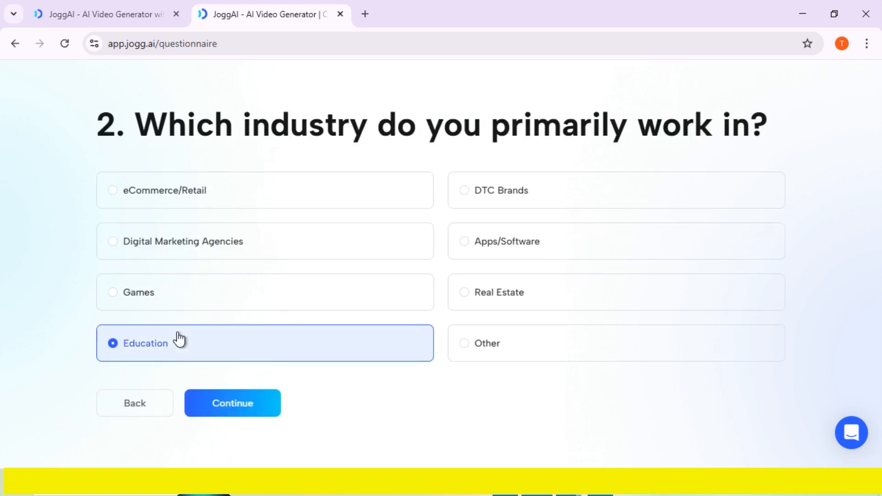
left_click(238, 411)
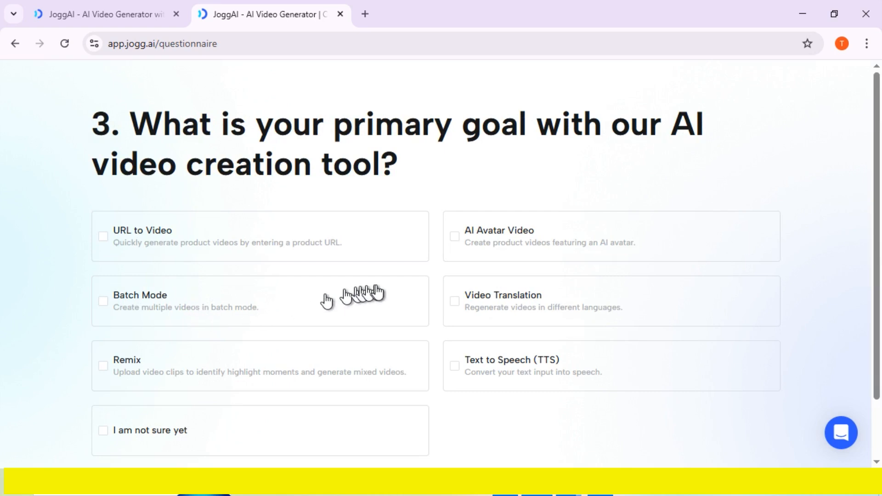
Answer the survey with AI Avatar Video as the primary goal and Youtube as the publishing platform.
left_click(464, 254)
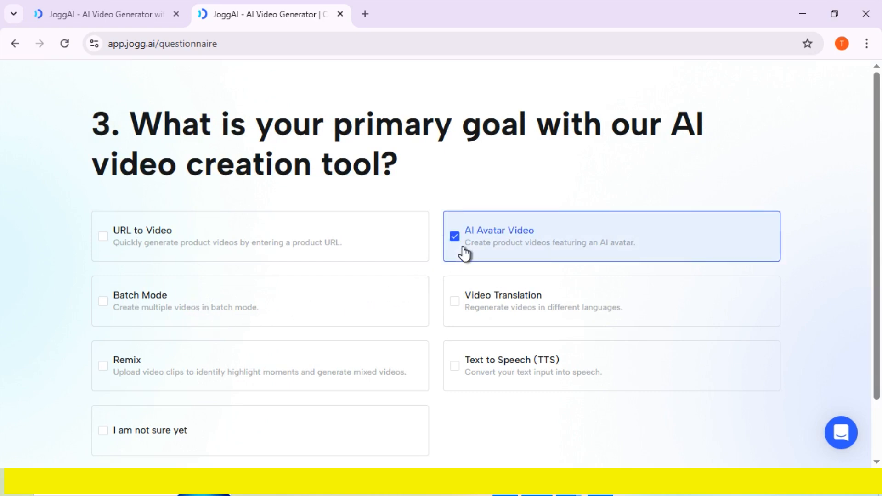
scroll(324, 388, "down", 2)
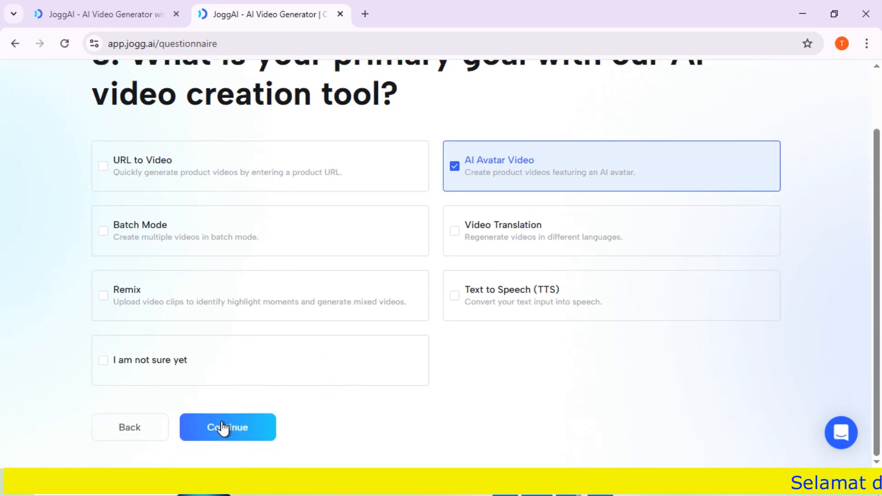
left_click(223, 426)
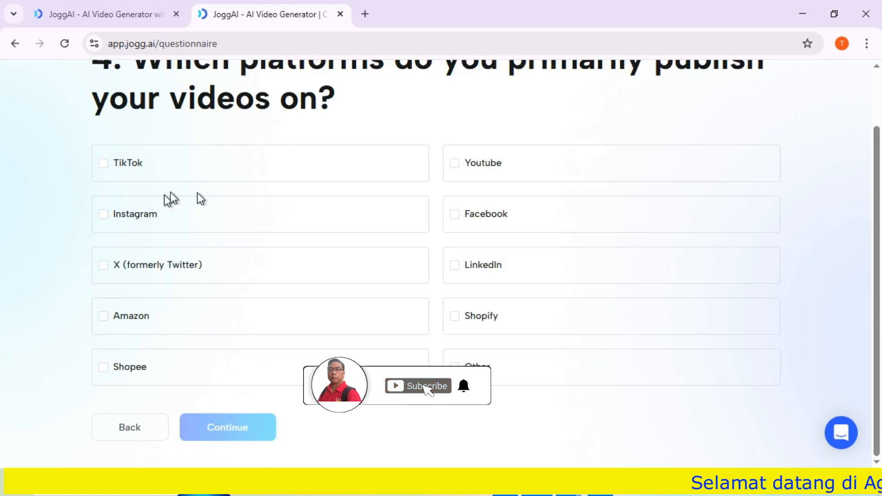
left_click(456, 176)
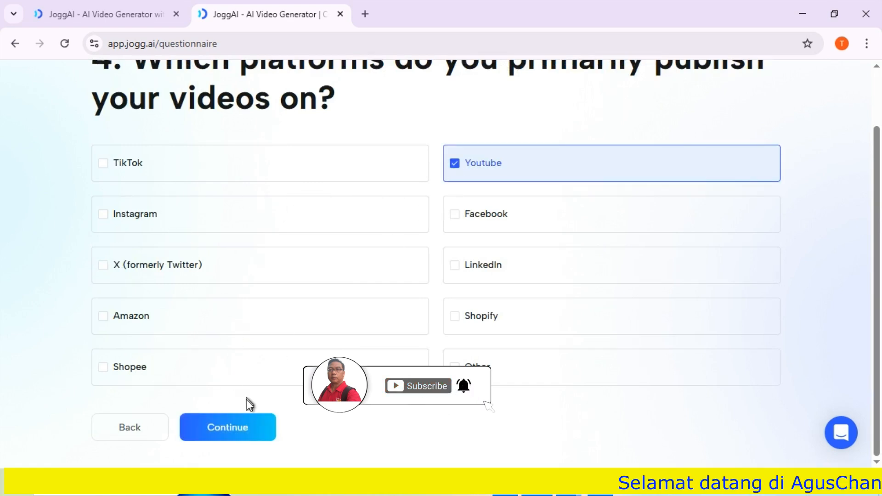
left_click(240, 426)
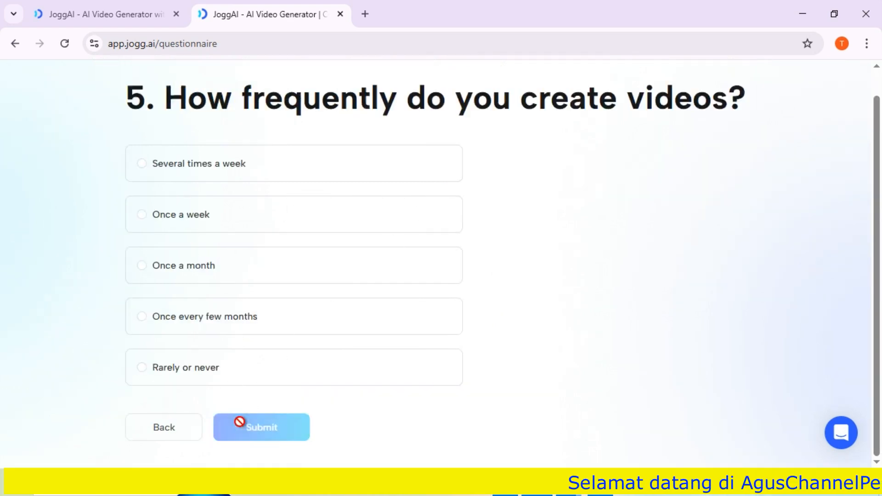
Submit the survey with Several times a week as the video frequency and dismiss the welcome credits message.
left_click(178, 170)
left_click(242, 432)
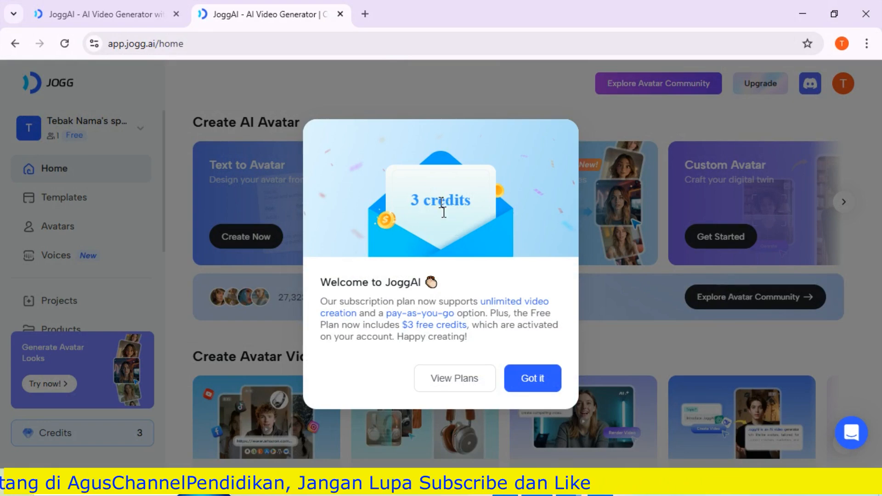
left_click(522, 380)
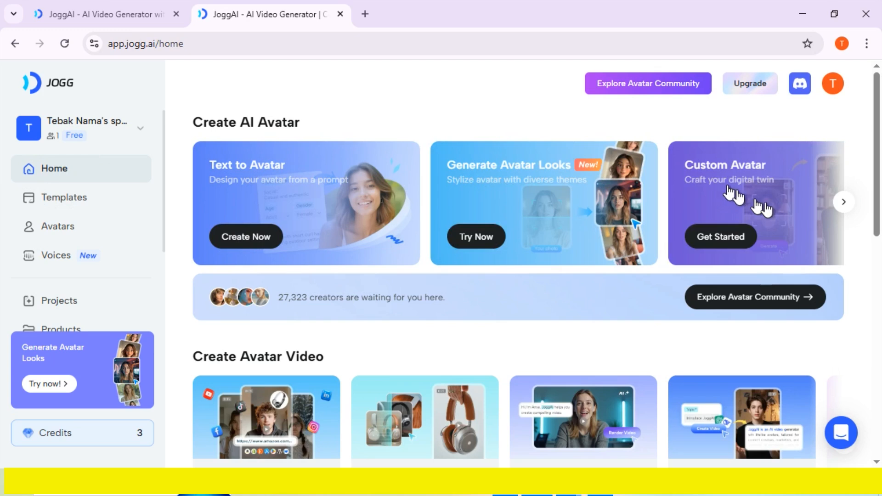
Look through the home page's AI avatar options, avatar video types, templates and ideal avatars.
left_click(842, 205)
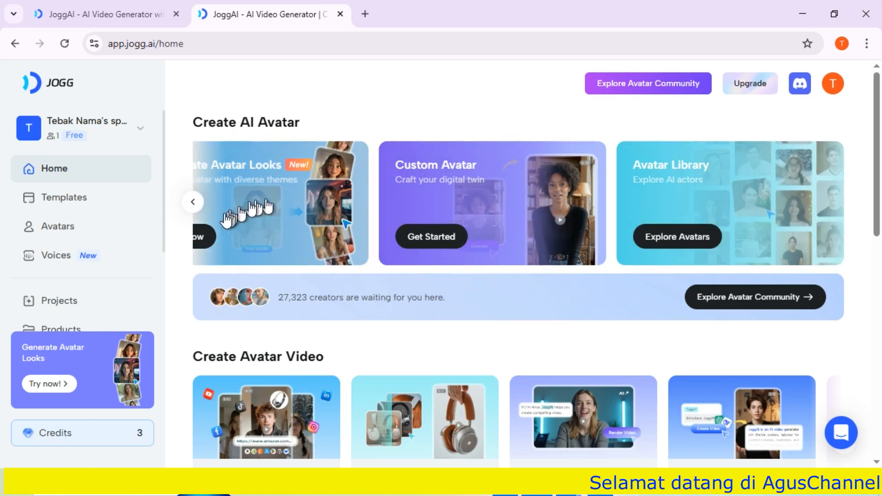
left_click(193, 207)
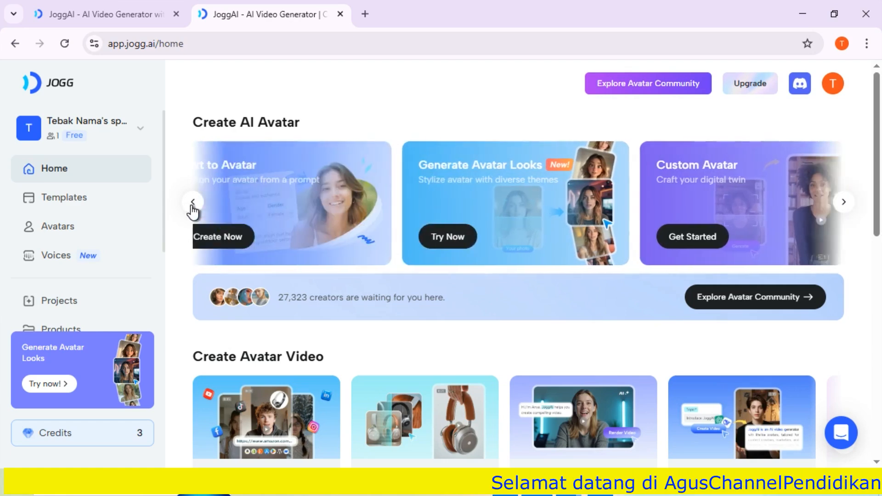
scroll(299, 270, "down", 5)
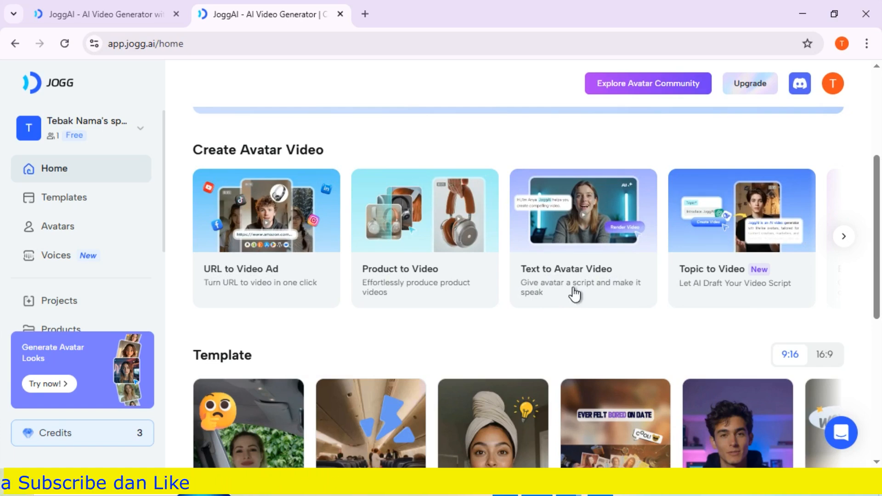
scroll(574, 294, "down", 5)
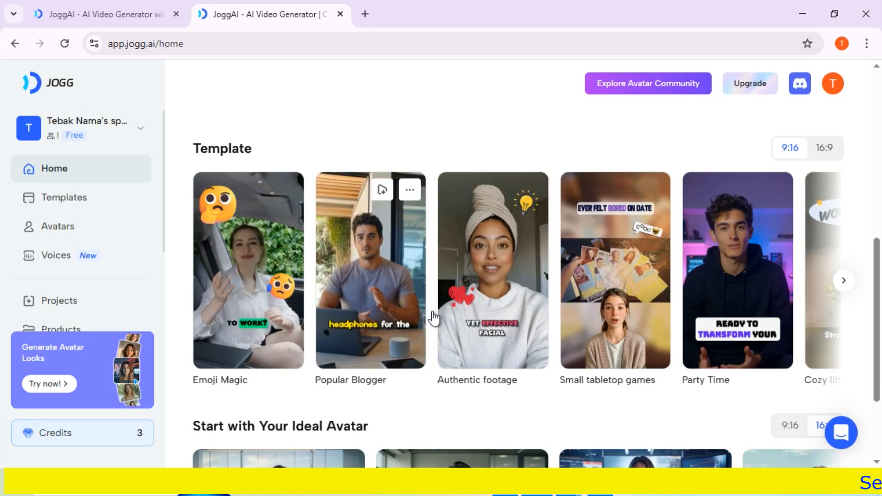
scroll(253, 239, "down", 3)
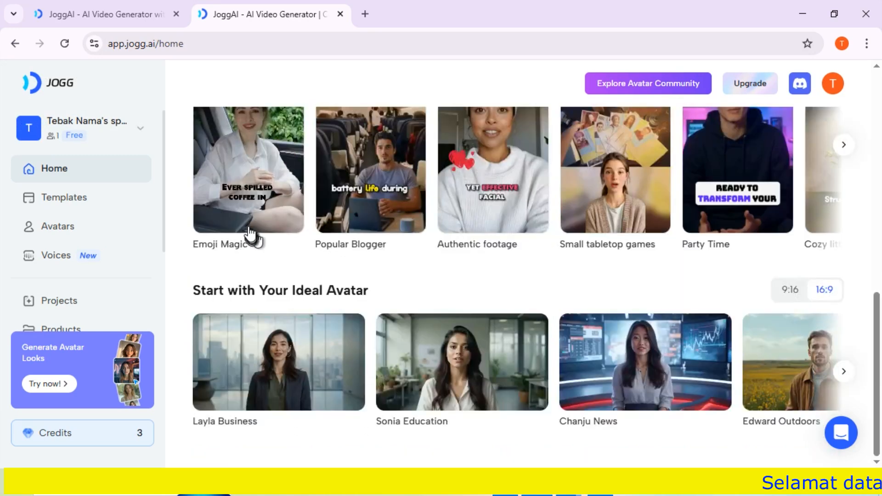
scroll(251, 235, "up", 8)
scroll(250, 233, "up", 4)
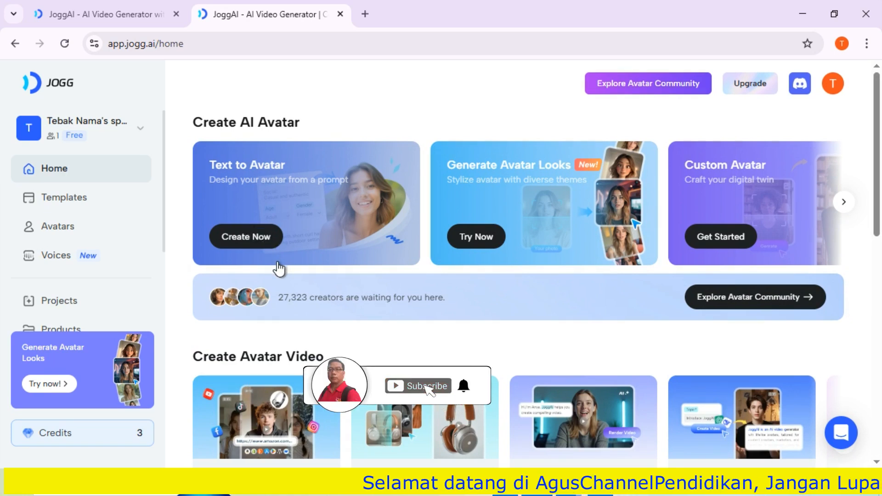
Start a photo avatar from an uploaded photo and review the photo guidelines through the bad photo examples.
left_click(240, 250)
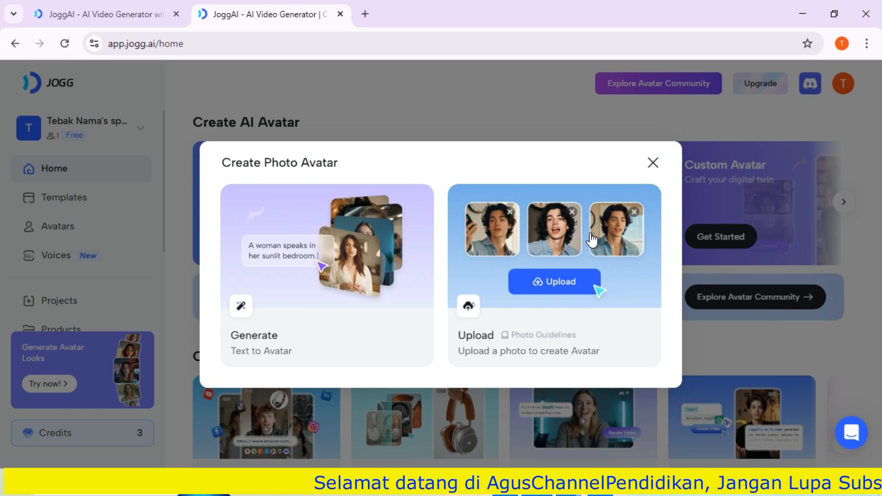
left_click(552, 282)
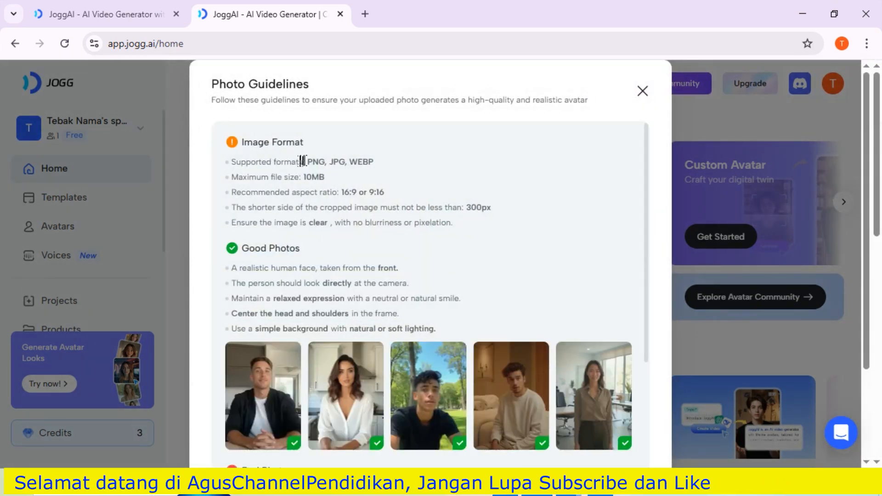
scroll(324, 260, "down", 3)
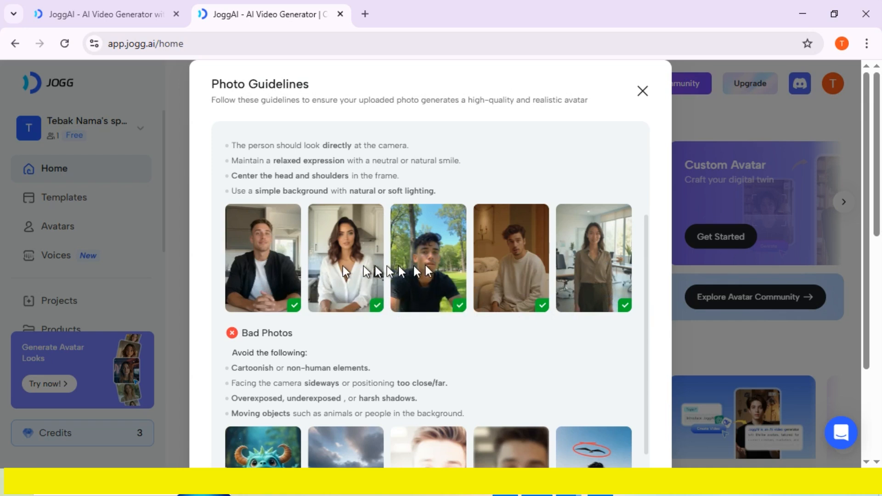
scroll(394, 256, "down", 1)
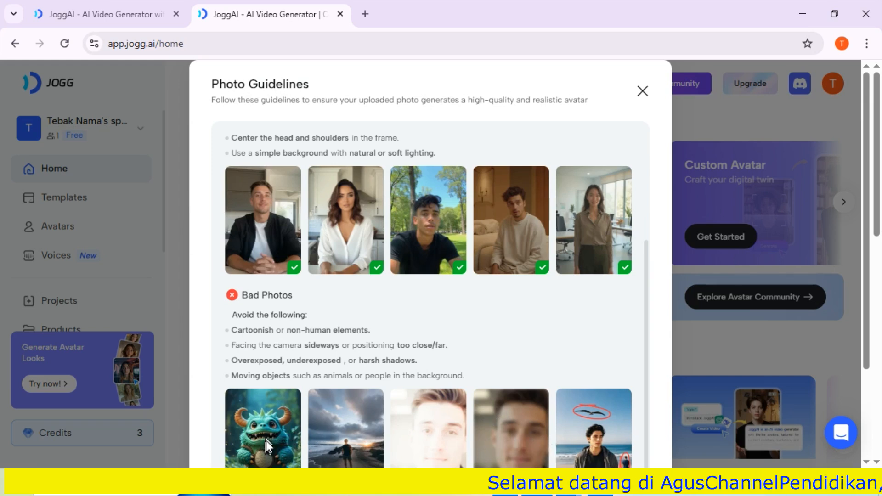
scroll(272, 426, "down", 3)
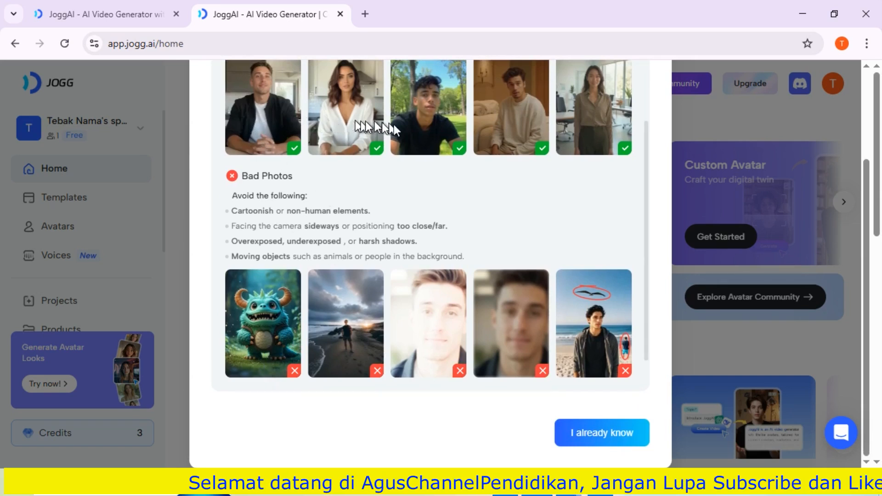
Accept the photo guidelines and upload "WhatsApp Image 2025-03-17 at 21.30.17" from the Downloads folder.
left_click(590, 435)
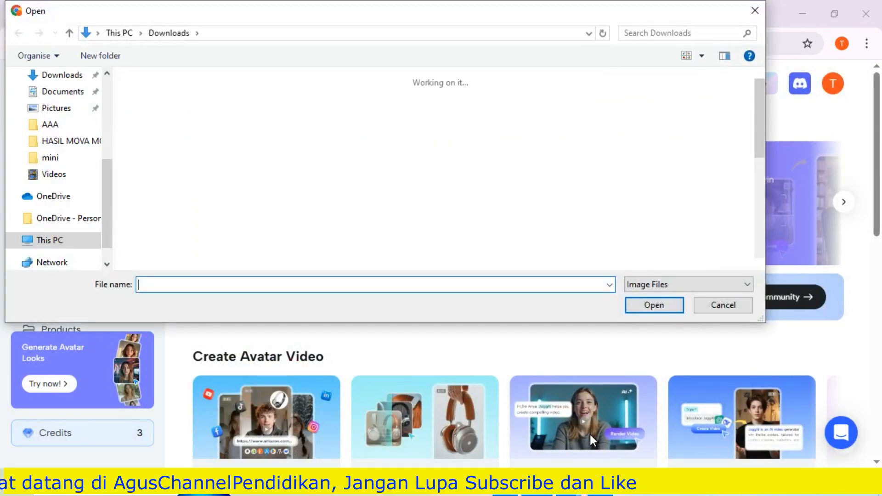
left_click(151, 138)
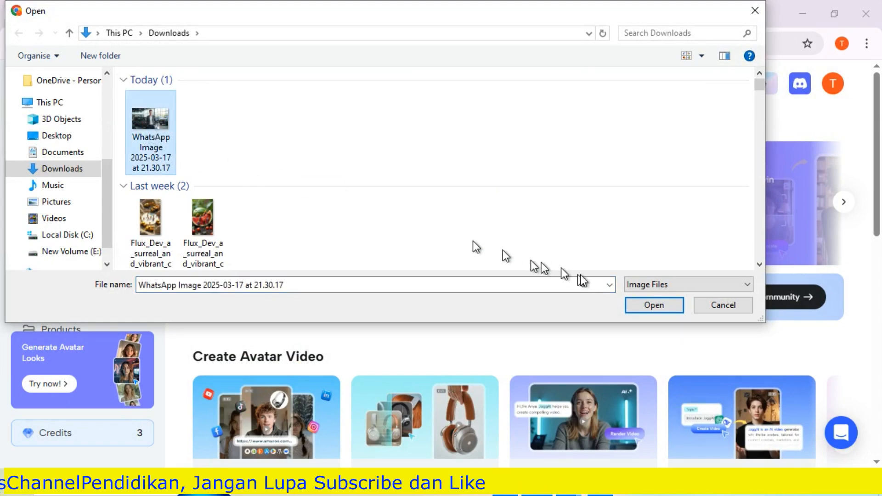
left_click(641, 308)
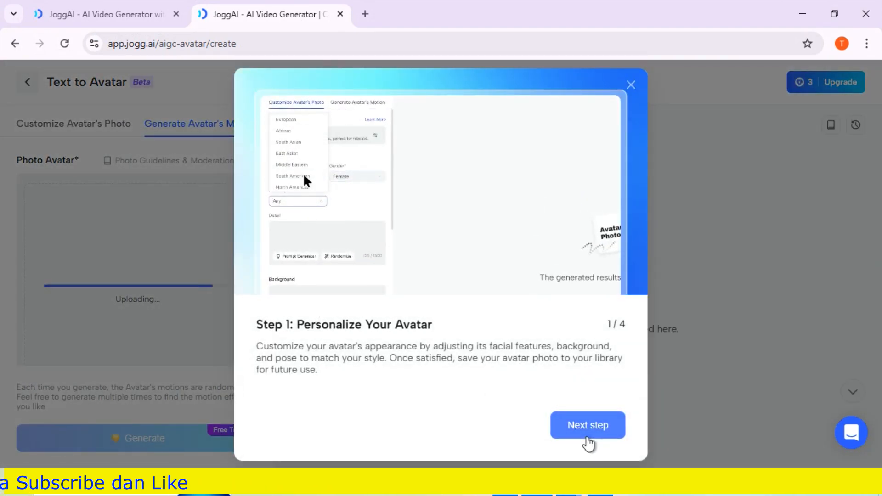
Go through all four steps of the Text to Avatar introduction guide and close it.
left_click(587, 434)
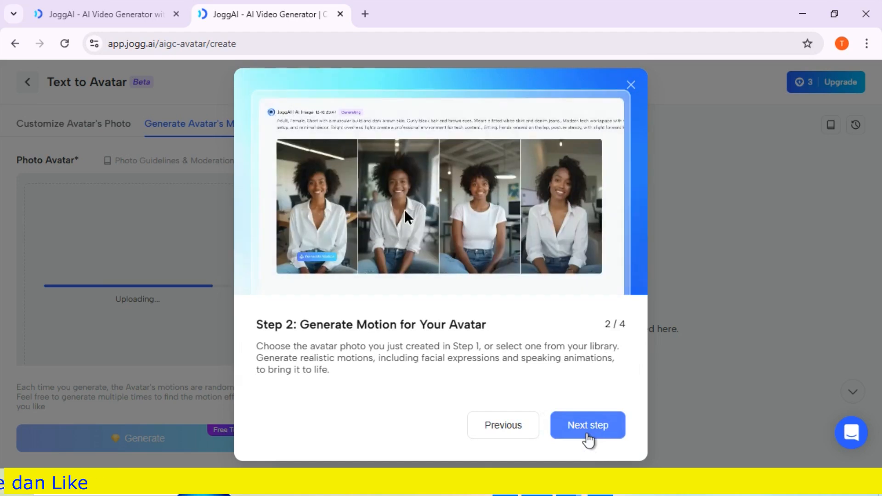
left_click(587, 434)
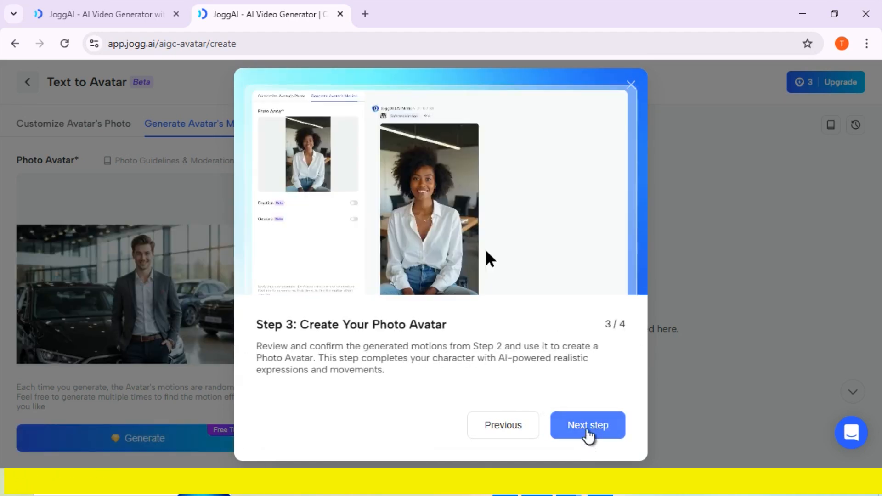
left_click(588, 434)
left_click(589, 428)
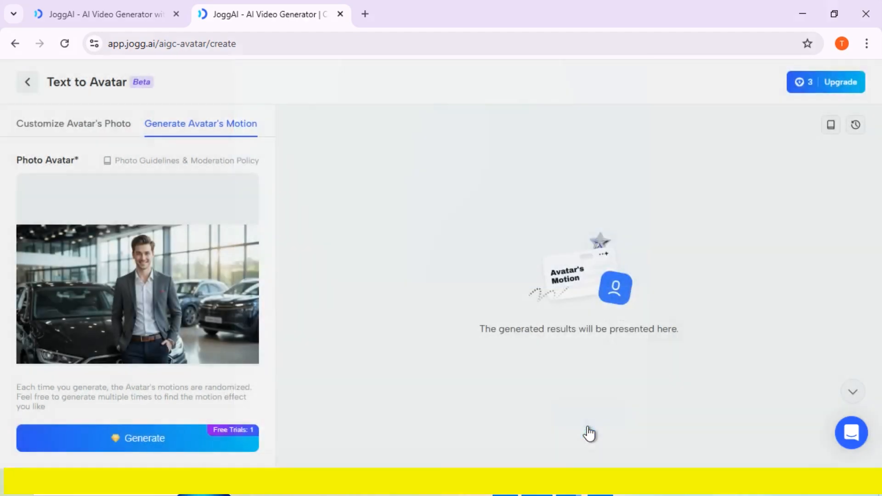
Try the Smile, Relaxed and Calm presets for the avatar's motion description and settle on Smile.
mouse_move(120, 320)
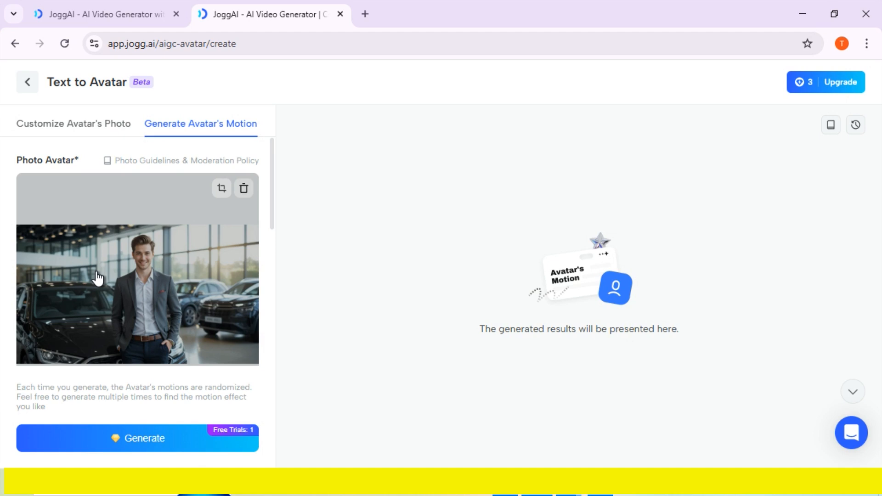
scroll(97, 278, "down", 2)
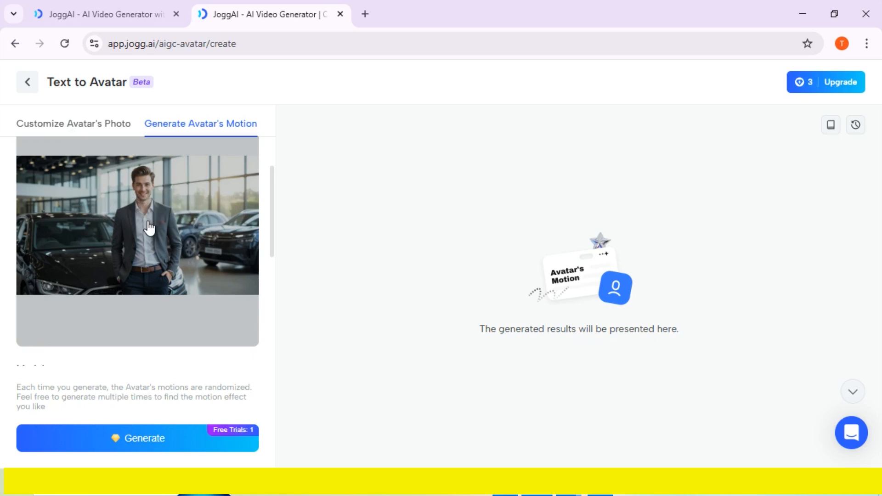
scroll(145, 223, "down", 5)
scroll(102, 277, "down", 2)
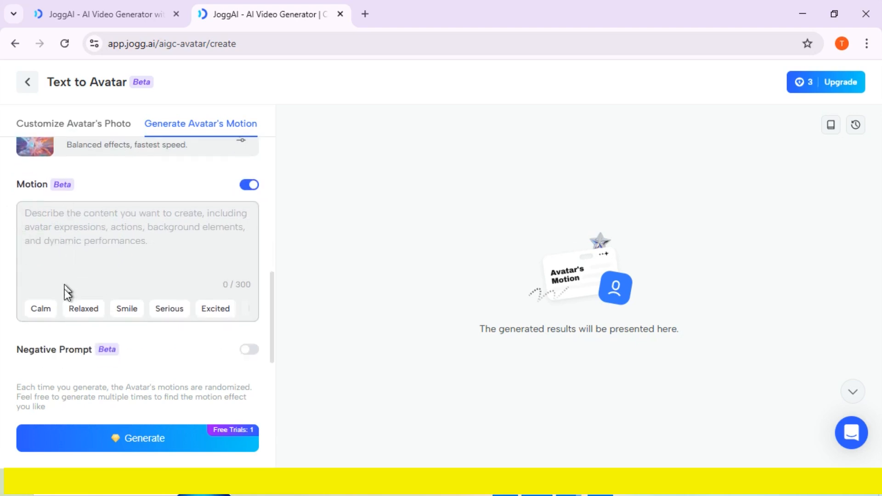
left_click(127, 309)
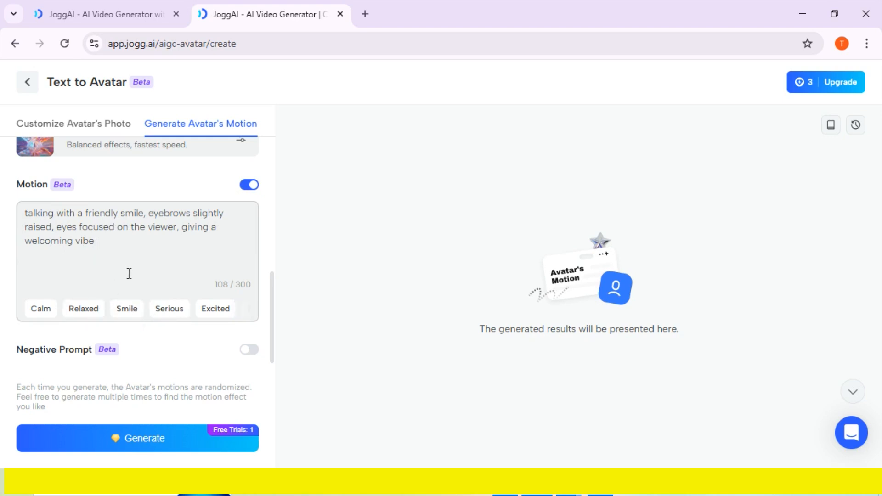
left_click(83, 311)
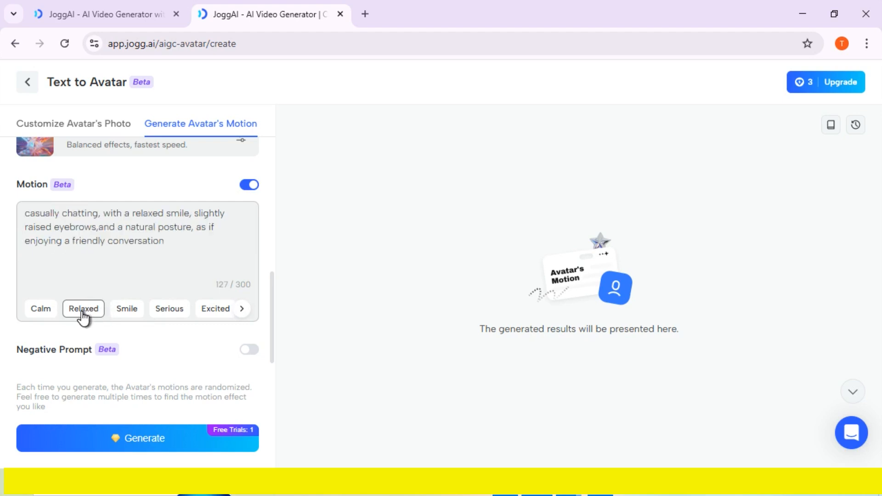
left_click(48, 312)
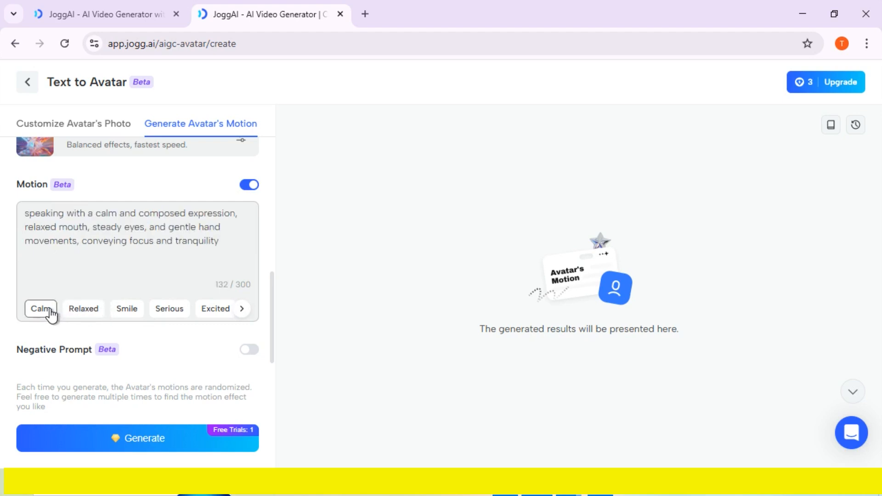
left_click(123, 313)
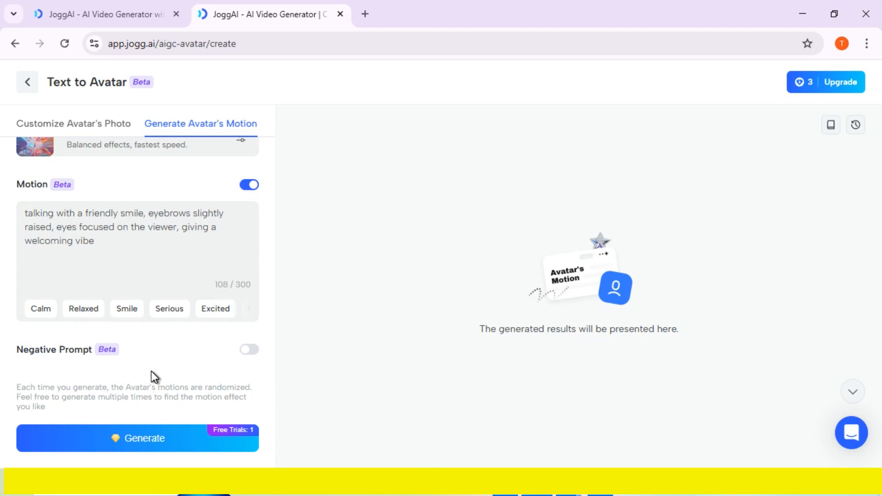
Generate the avatar's motion from the uploaded photo and preview the resulting clip.
scroll(163, 352, "up", 6)
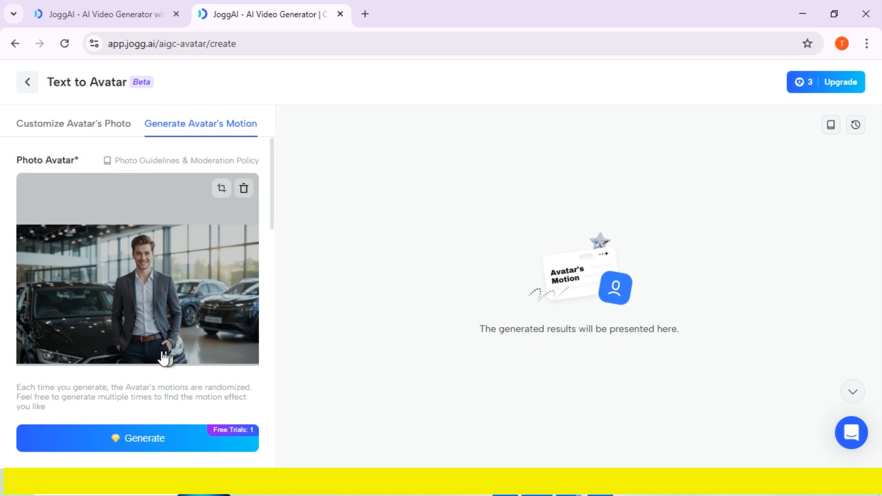
scroll(164, 357, "down", 6)
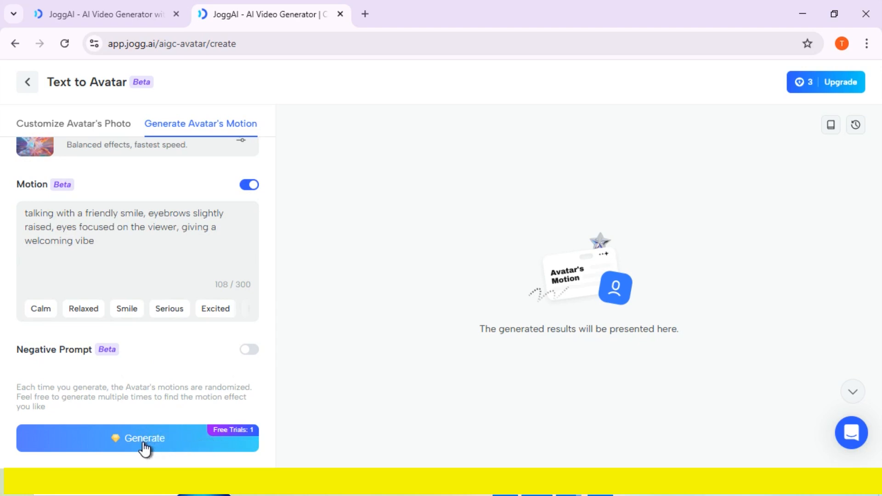
left_click(142, 439)
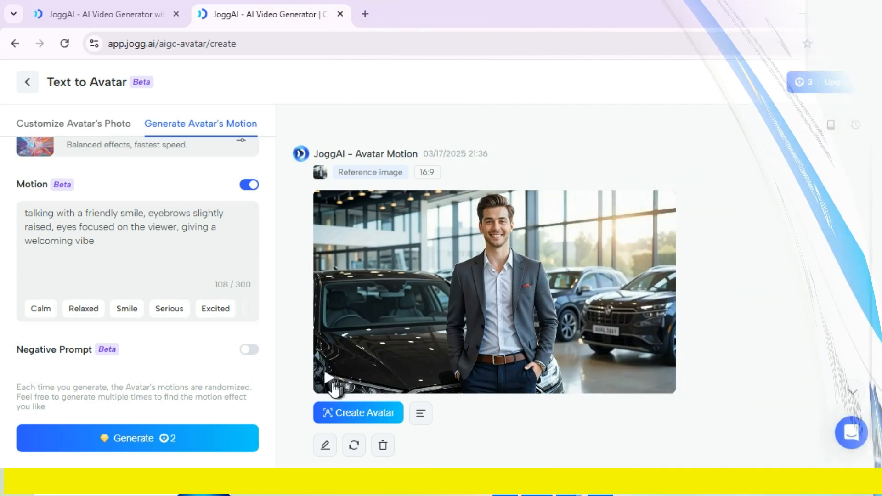
left_click(330, 382)
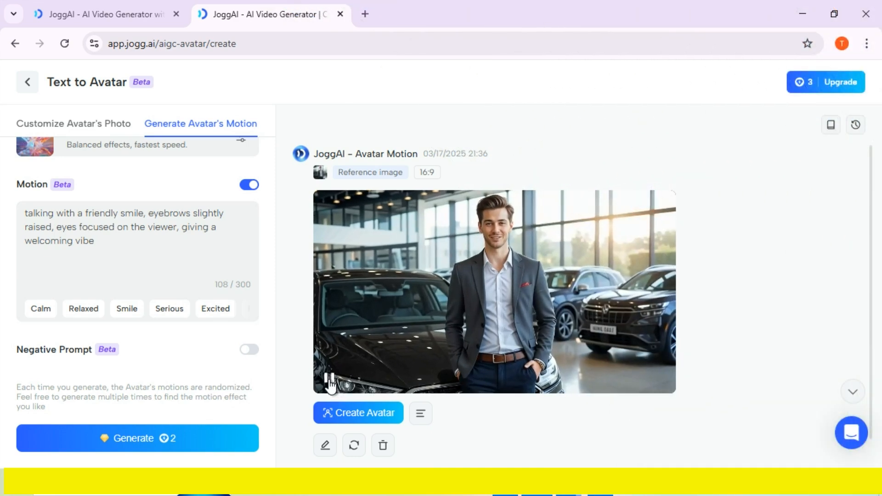
left_click(329, 384)
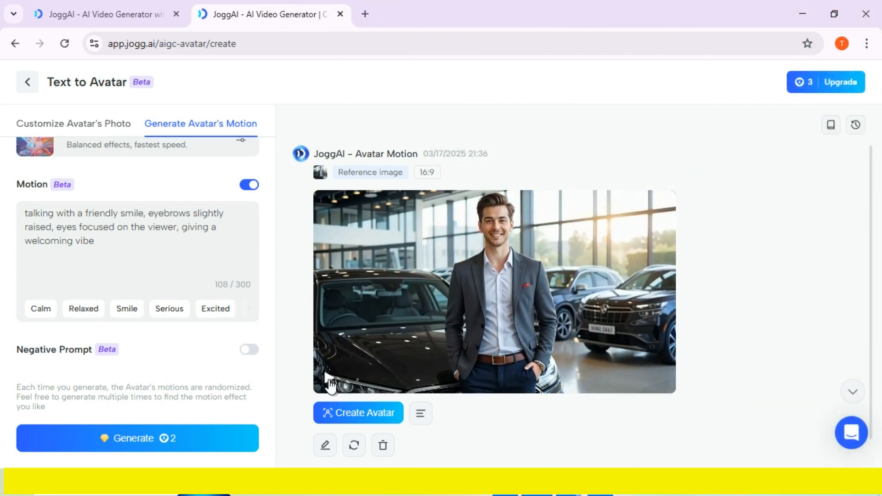
Start creating an avatar from the generated motion, entering the avatar's name and the description "conten creator".
left_click(356, 416)
left_click(419, 139)
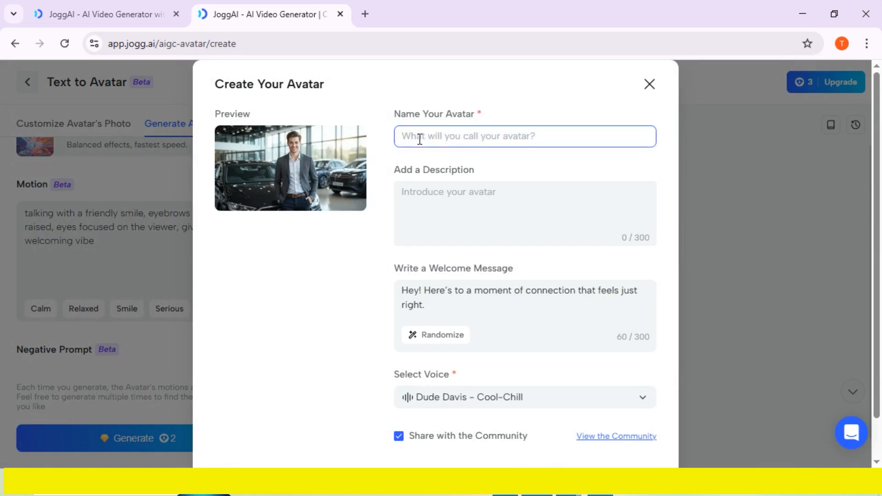
type("anto")
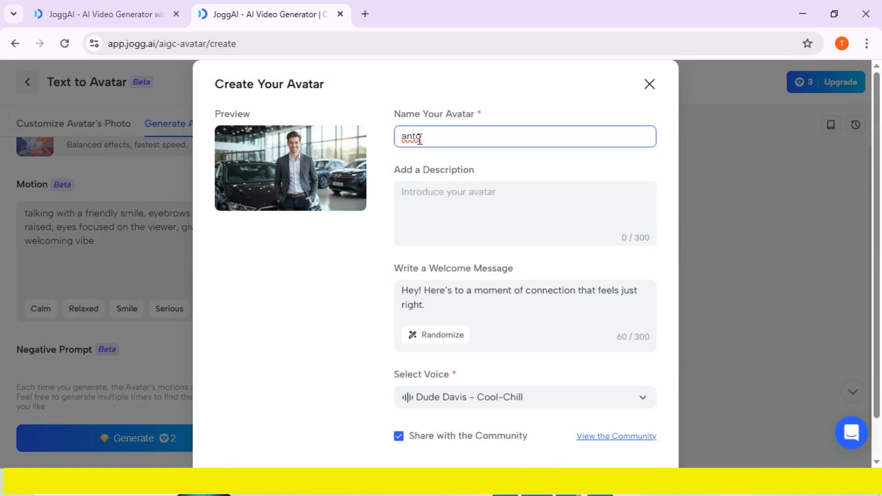
left_click(427, 185)
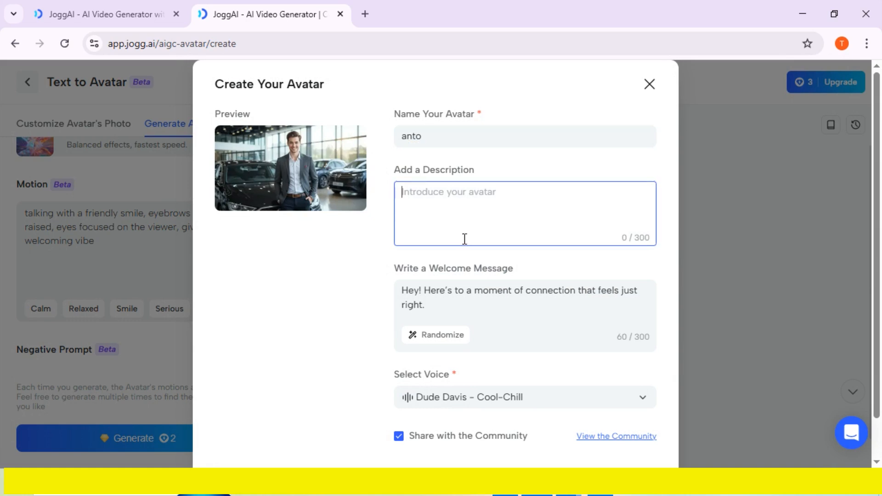
type("conten creator")
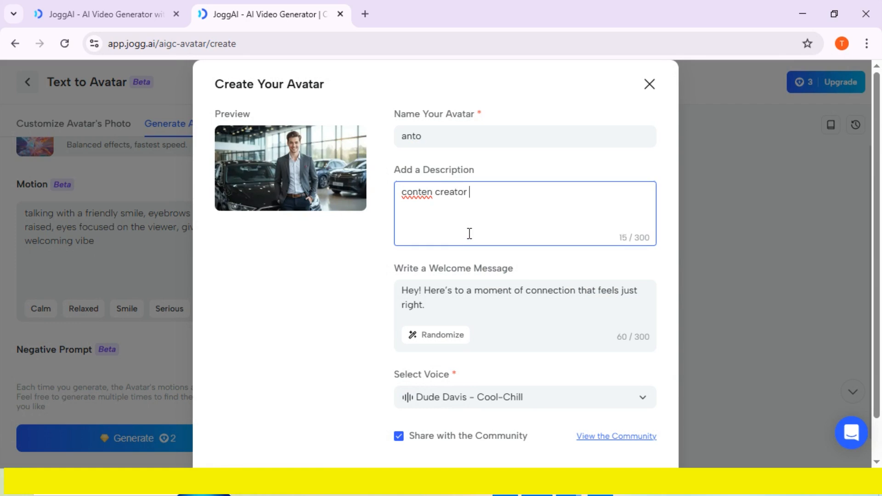
scroll(469, 234, "down", 1)
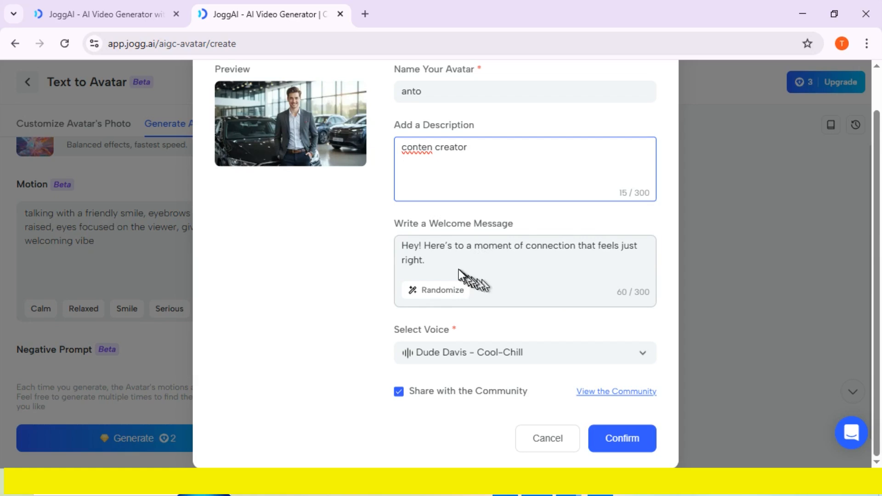
Filter the AI voice library to Indonesian and select the male voice Ardi for the avatar.
left_click(462, 356)
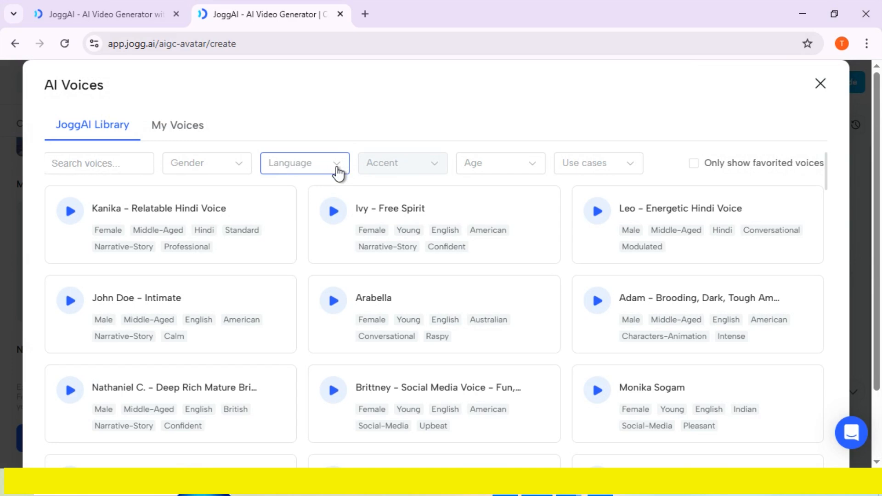
left_click(310, 167)
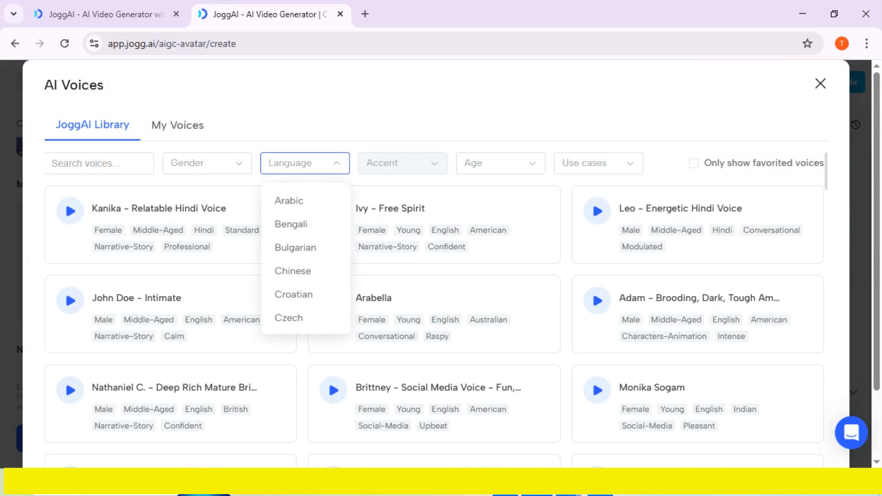
scroll(311, 250, "down", 5)
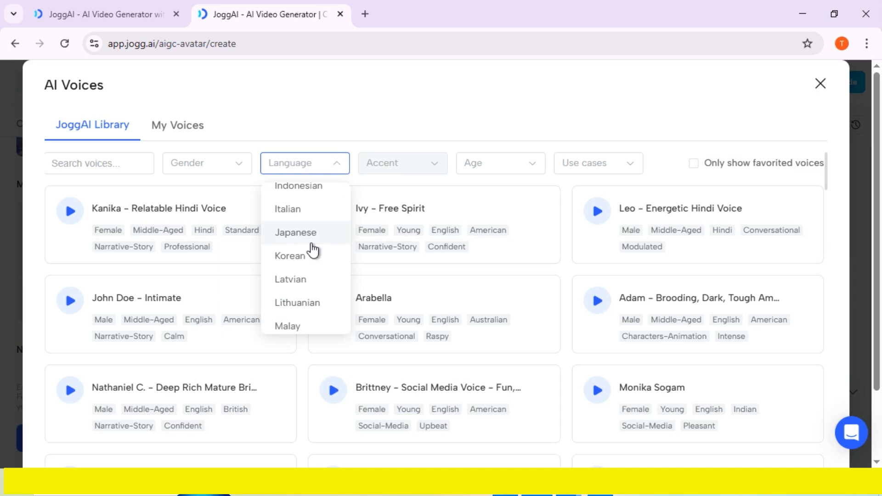
scroll(313, 250, "down", 2)
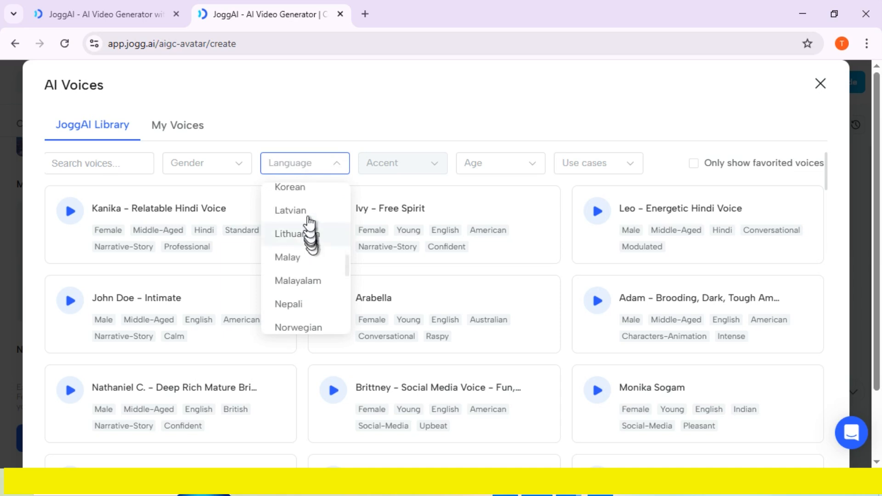
scroll(314, 250, "up", 3)
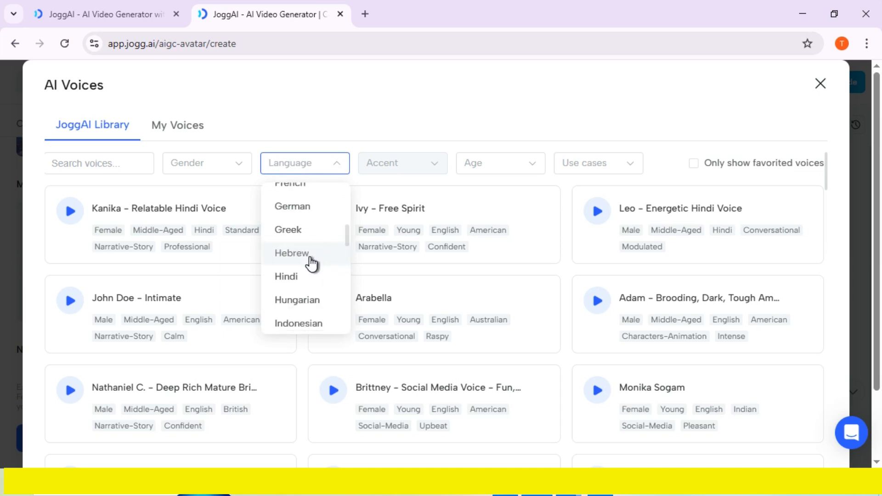
left_click(308, 323)
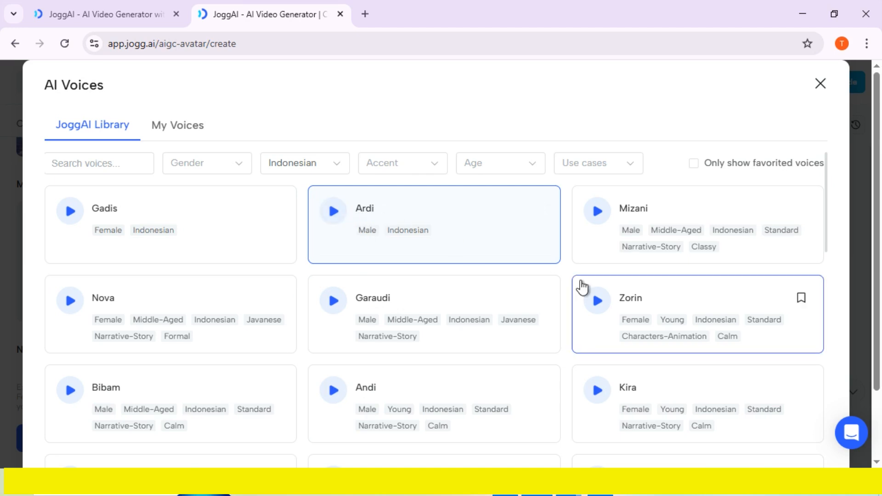
Check the remaining Indonesian voices, apply the selected Ardi voice and confirm the avatar's creation.
scroll(582, 287, "down", 20)
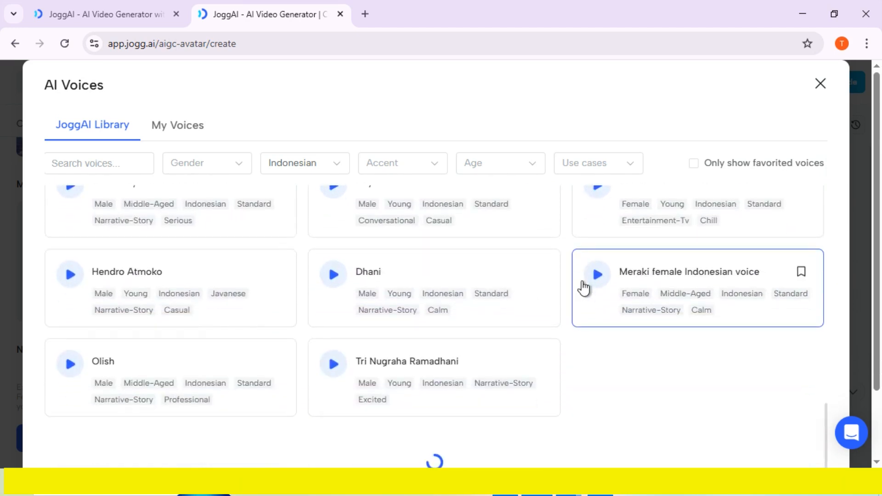
scroll(582, 287, "down", 5)
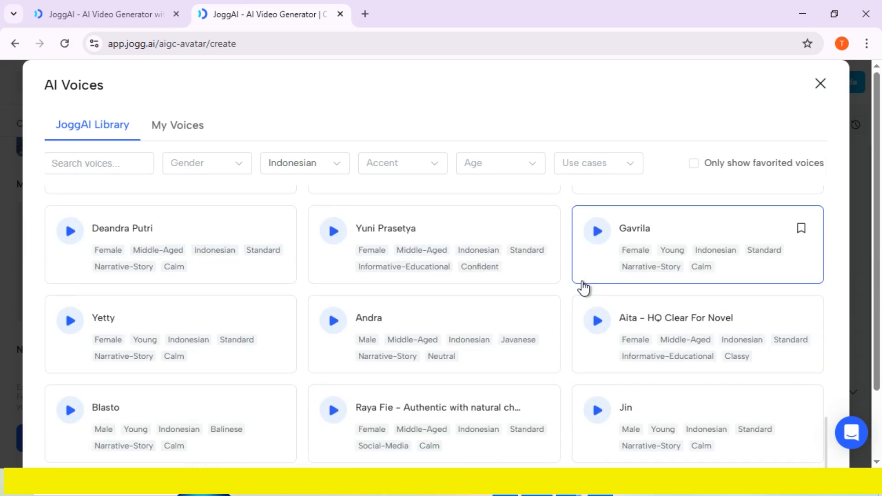
scroll(776, 339, "down", 2)
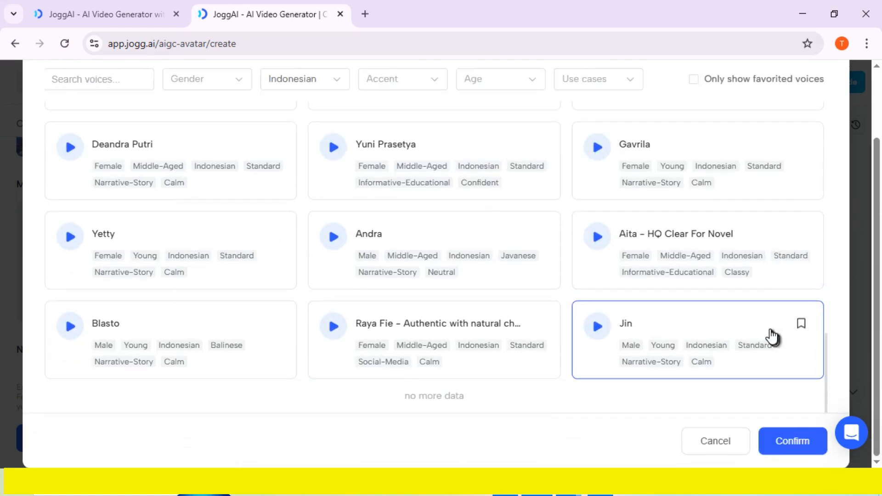
left_click(792, 442)
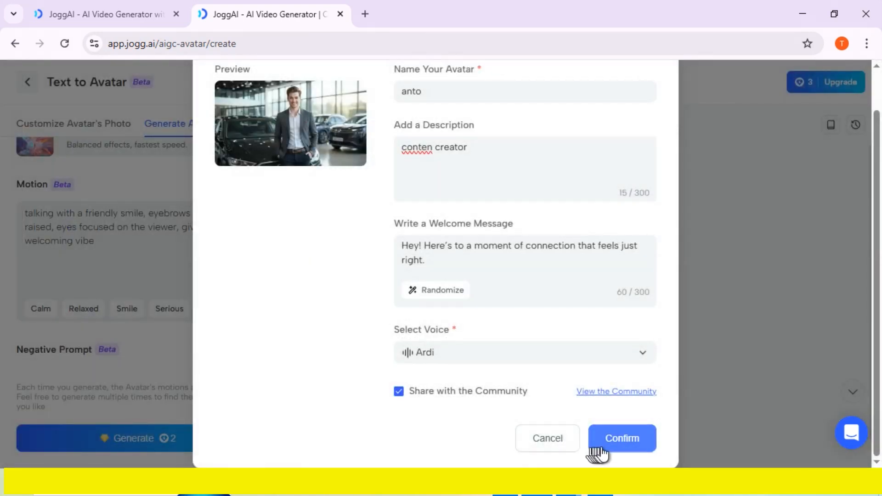
left_click(621, 448)
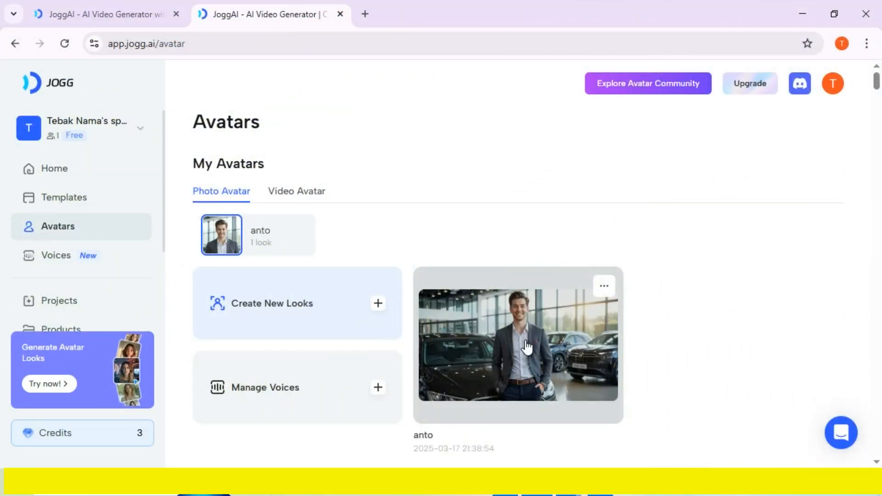
Open the newly created photo avatar for a Text to Avatar video and stop its preview playback.
scroll(524, 344, "down", 2)
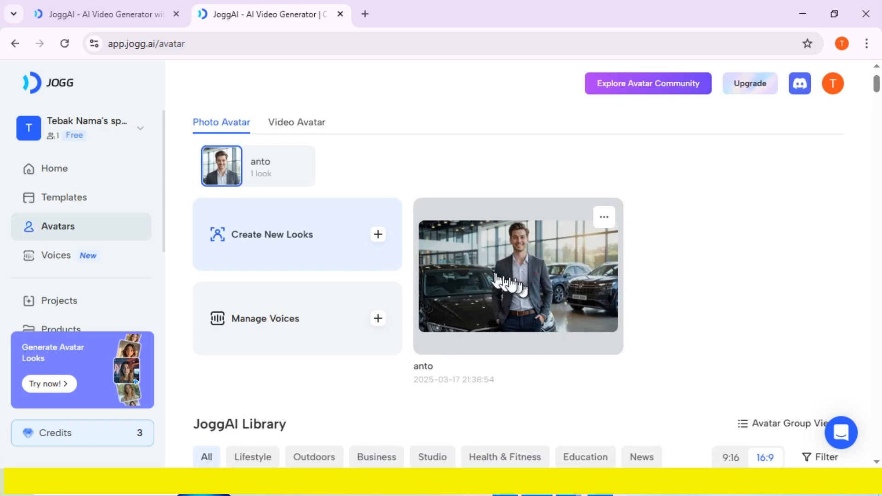
left_click(515, 277)
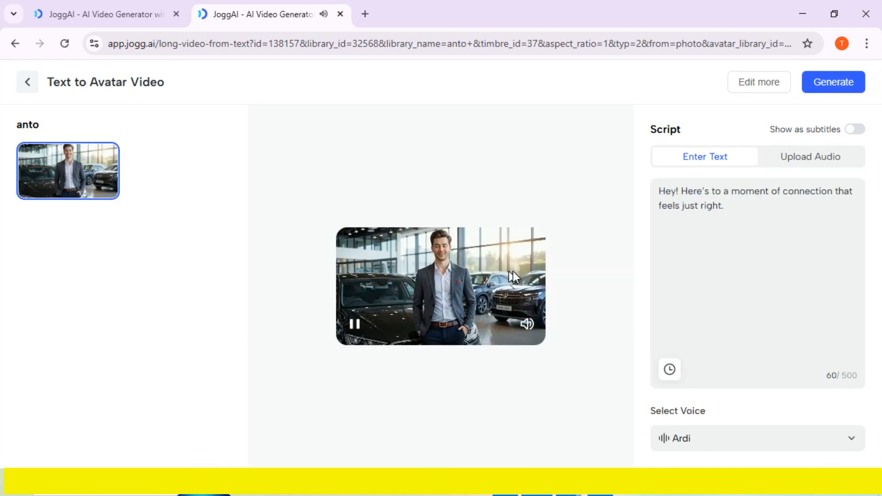
left_click(355, 330)
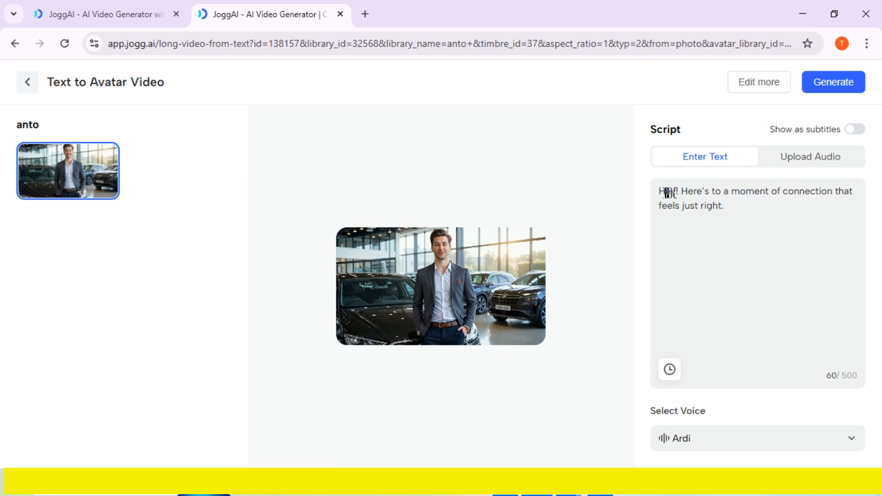
Replace the video script with "hallo saya adalah video avatar yang di hasilkan oleh AI, salam jumpa dengan saya, perkenalkan nama saya" and the speaker's name.
key("ctrl+a")
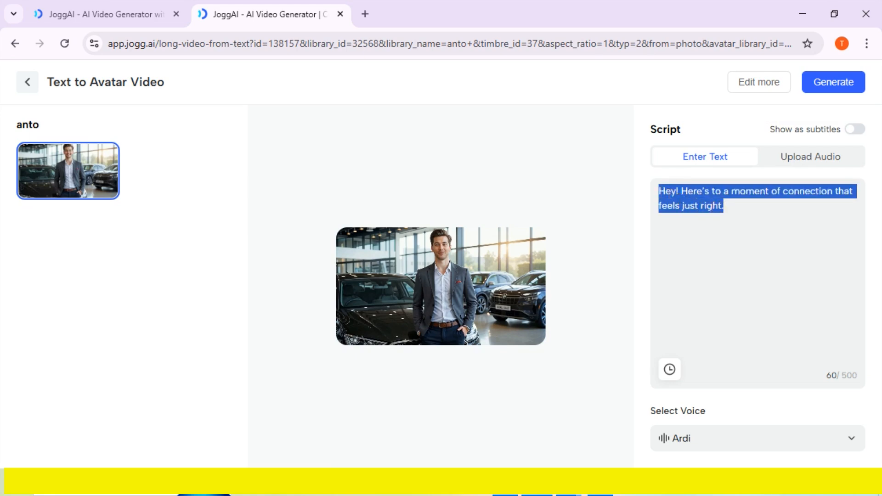
type("halla")
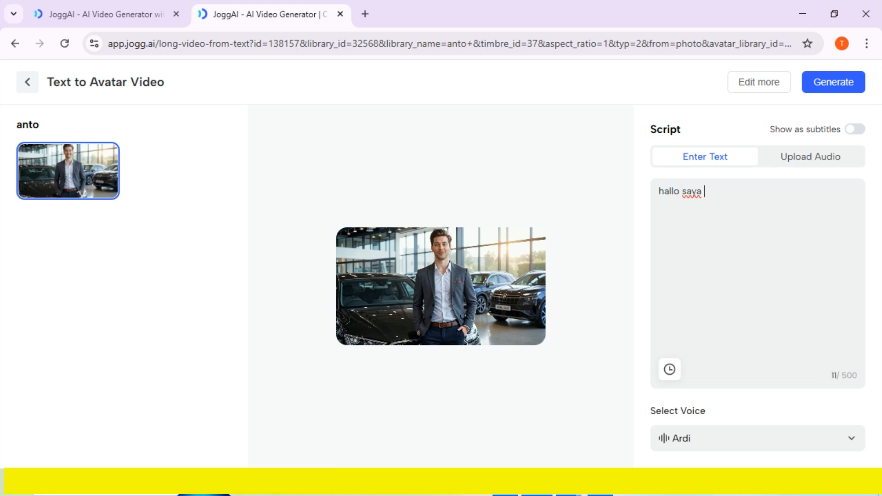
key("BackSpace")
type("silkan oleh AI, salam jumpa dengan ")
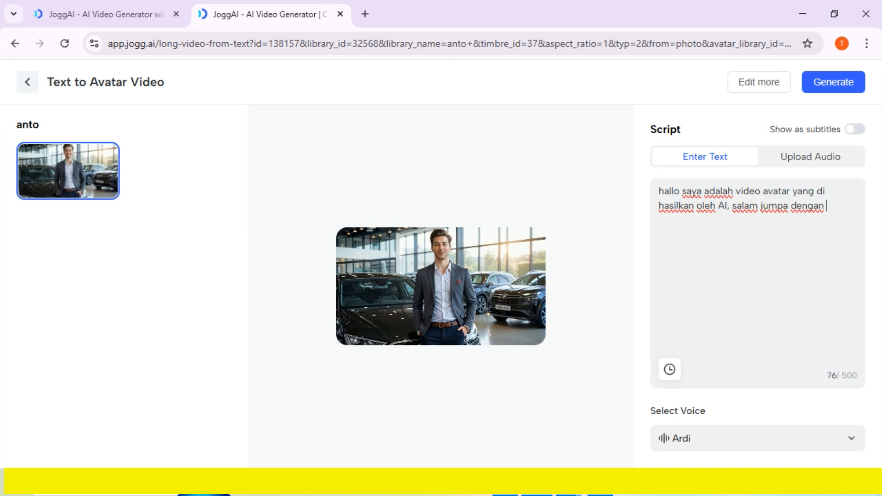
type("d Anto ")
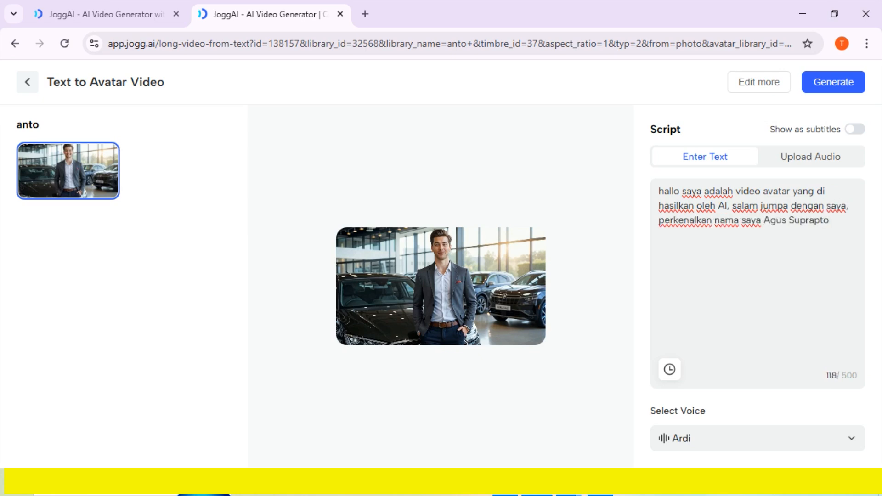
Finish the script with "dari", the speaker's "channel Pendidikan" channel name and "yuk tonton video saya sampai selesai.".
type("hannel Pendidikan")
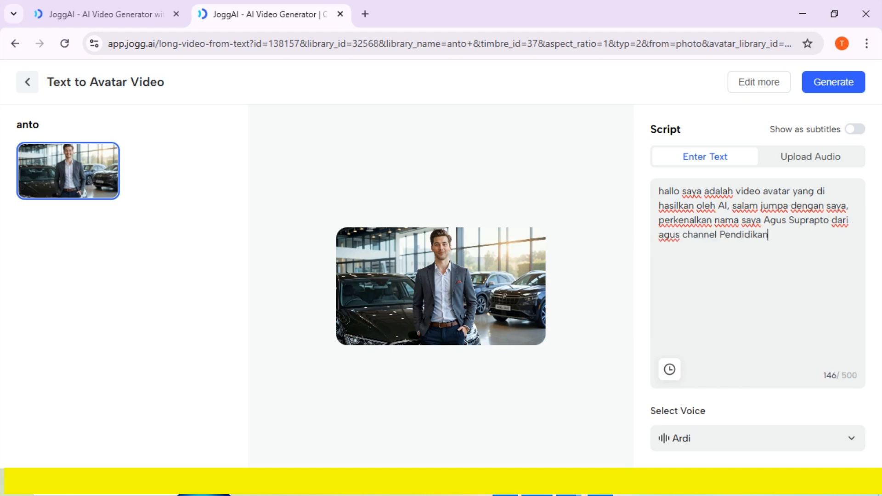
type(" vide")
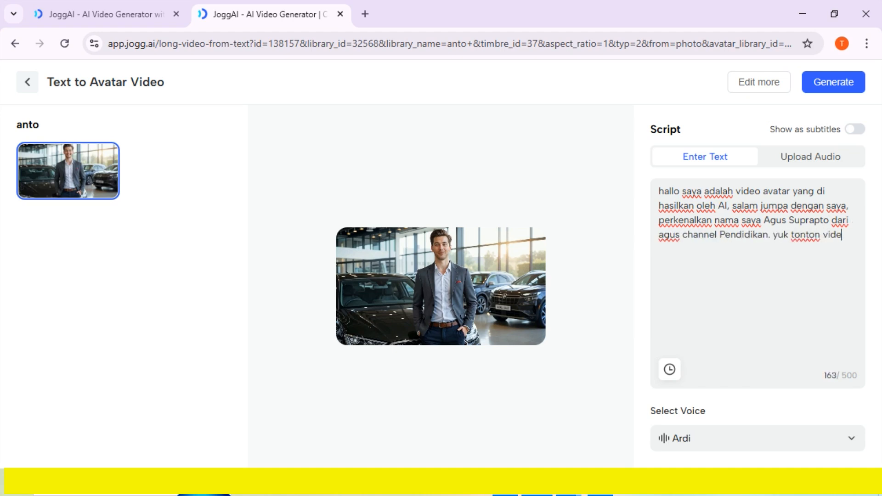
type("o saya sampai selesai.")
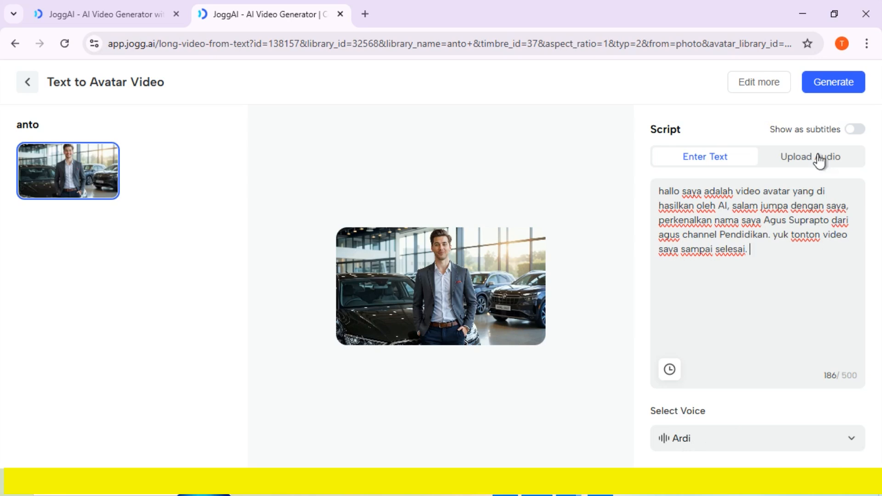
Generate the avatar video with the filename Pembukaan and a 16:9 aspect ratio, and start rendering it.
left_click(826, 85)
left_click(325, 211)
triple_click(350, 206)
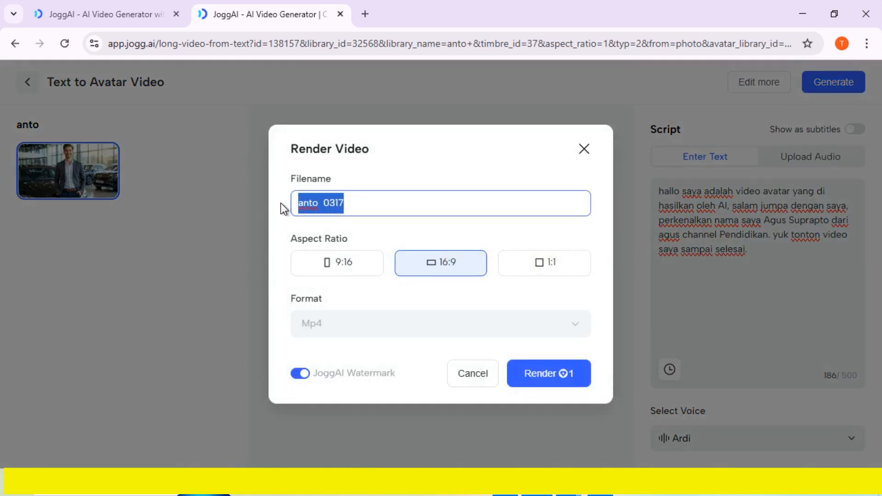
type("Pembukaan")
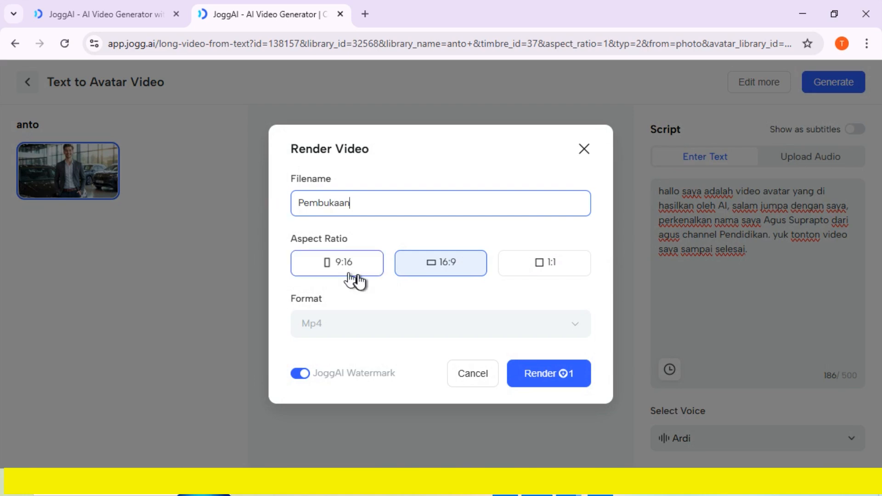
left_click(438, 271)
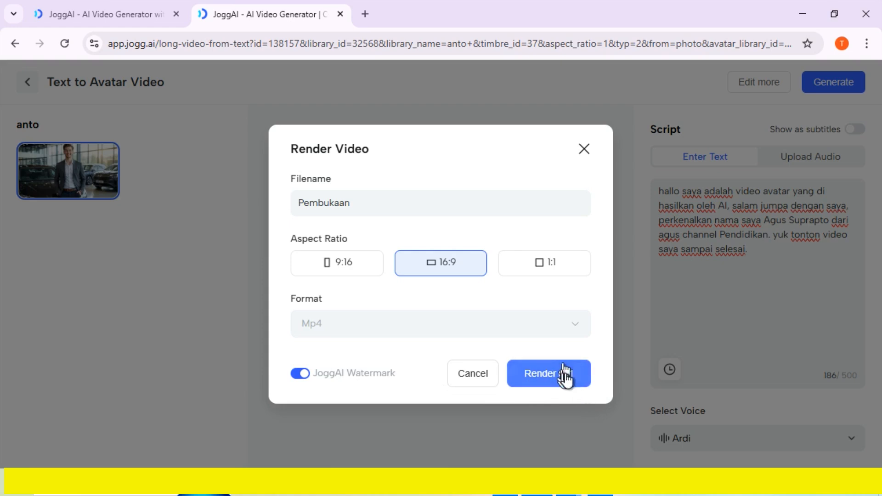
left_click(543, 378)
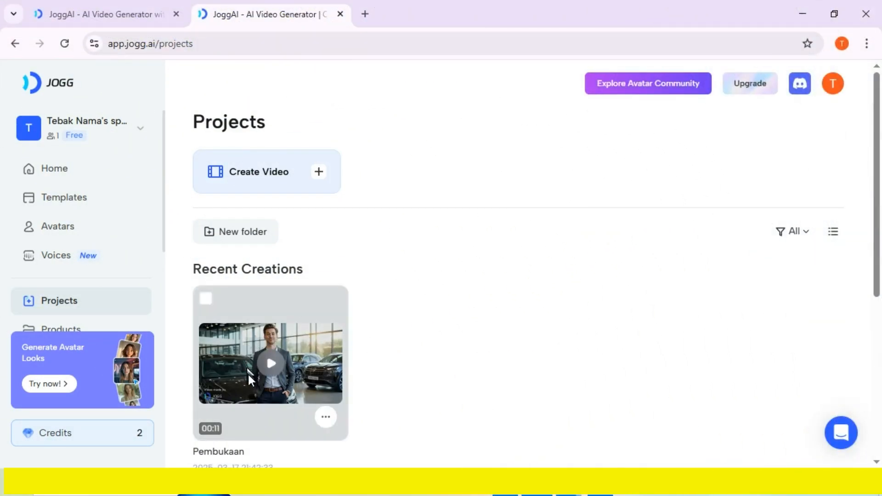
Open the rendered Pembukaan video from the recent creations and play it back to review it, pausing and resuming playback.
left_click(272, 368)
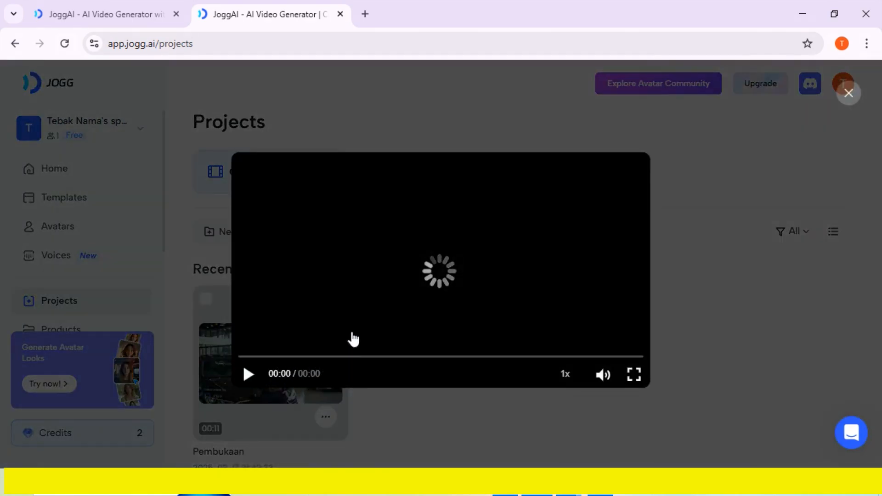
left_click(248, 374)
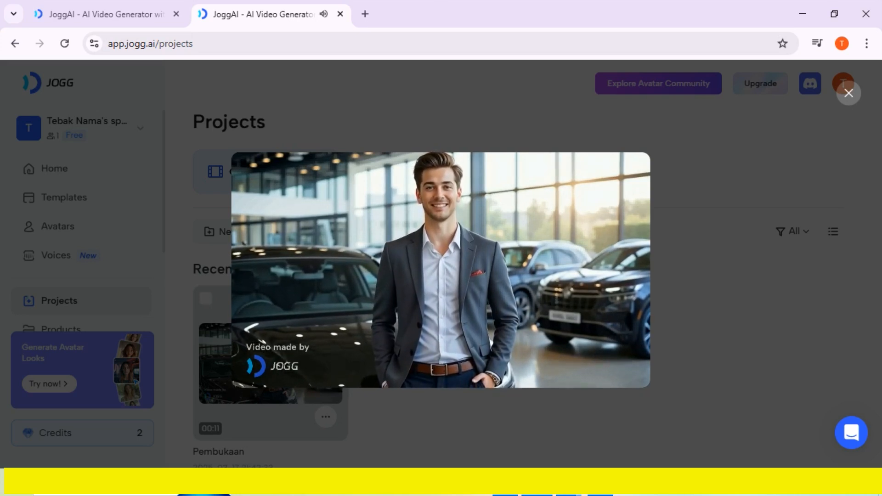
left_click(249, 374)
left_click(248, 375)
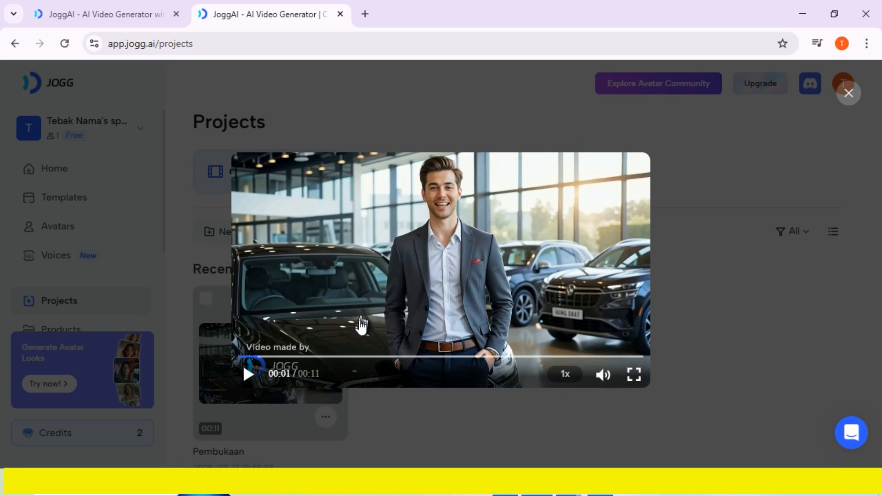
mouse_move(606, 374)
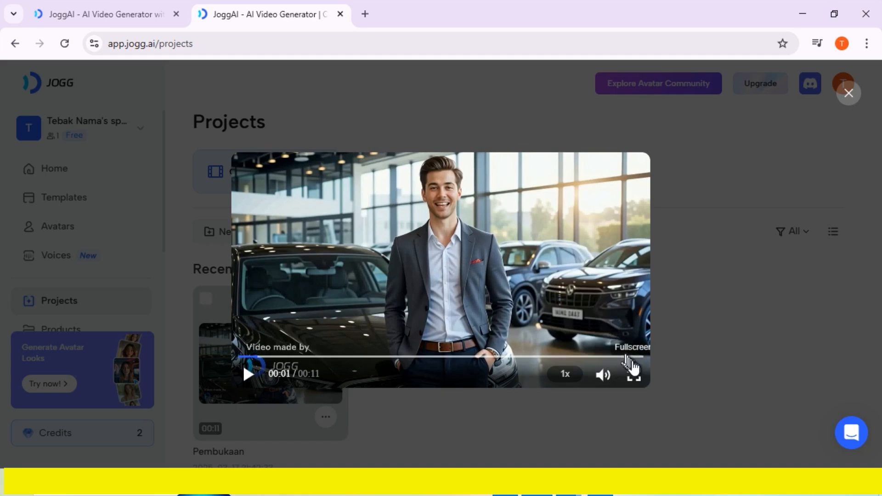
left_click(529, 299)
left_click(544, 312)
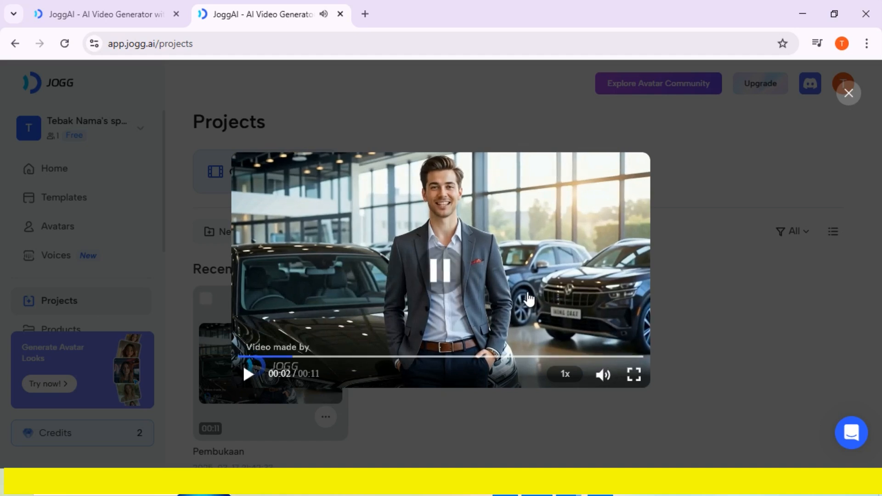